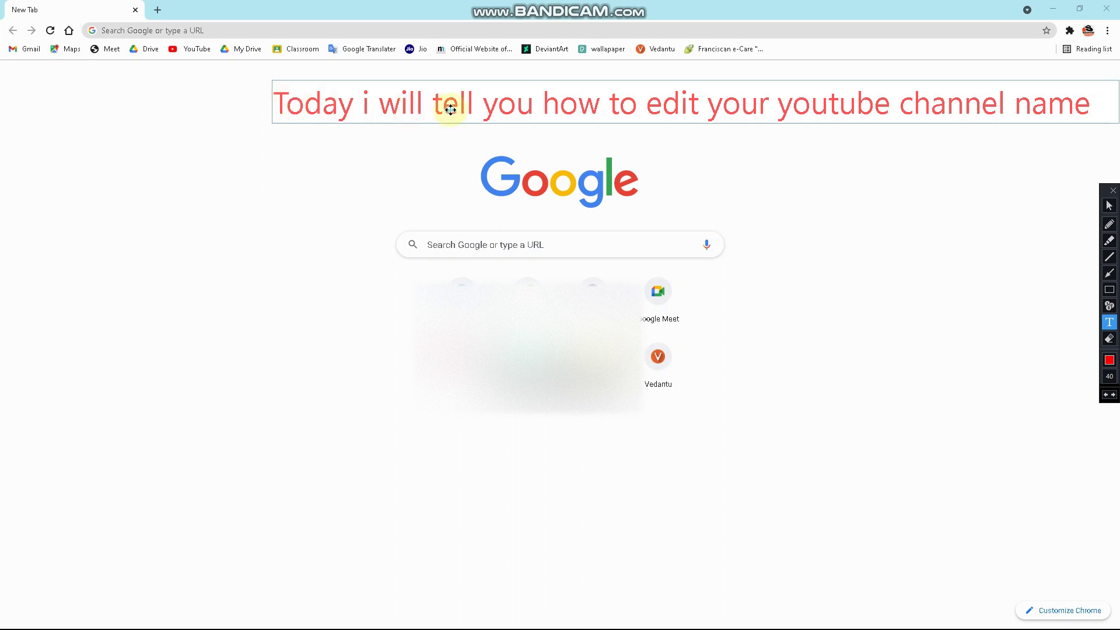
Step: Shift the title annotation about the YouTube channel name leftwards and add the annotation "let's start" beneath it
{"action": "mouse_move", "coordinate": [445, 105]}
{"action": "left_mouse_down"}
{"action": "mouse_move", "coordinate": [282, 100]}
{"action": "mouse_move", "coordinate": [304, 110]}
{"action": "left_mouse_up"}
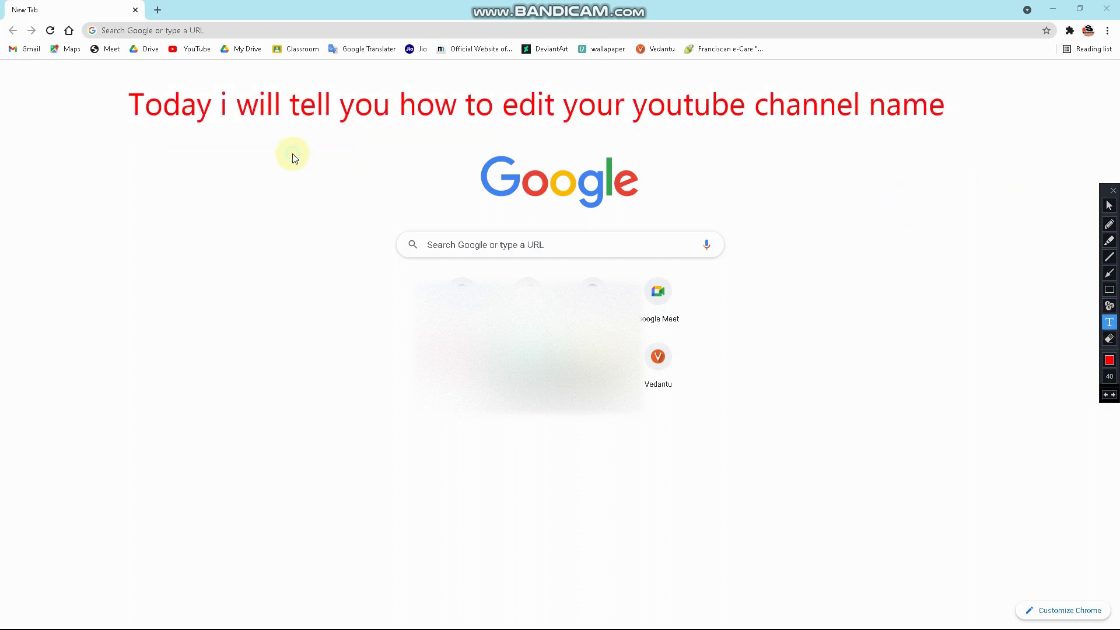
{"action": "left_click", "coordinate": [275, 165]}
{"action": "left_click_drag", "start_coordinate": [275, 165], "coordinate": [138, 195]}
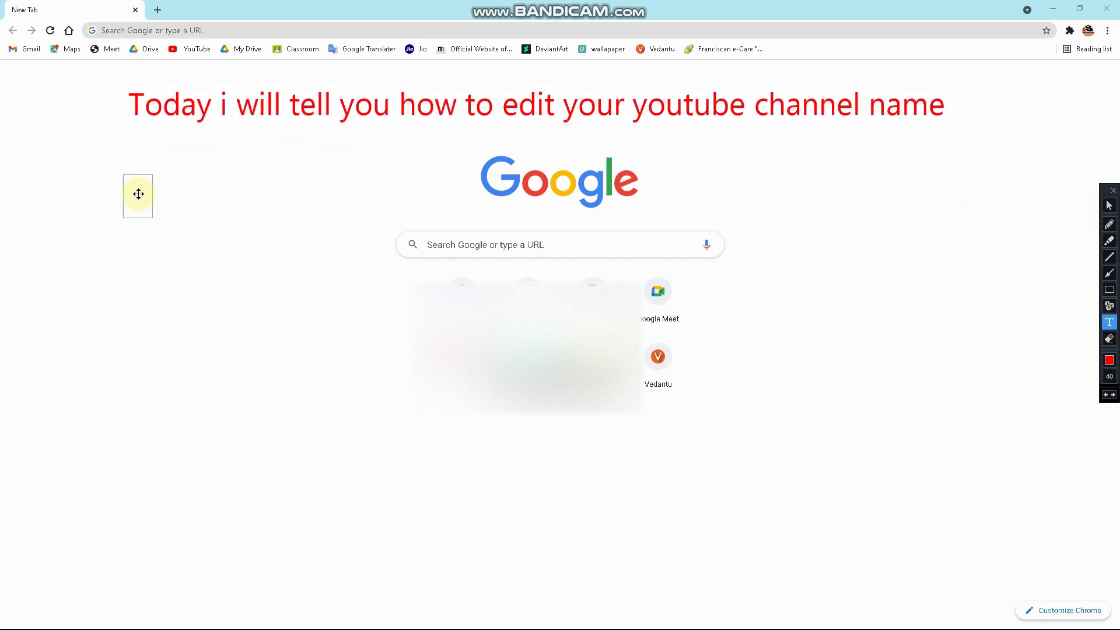
{"action": "type", "text": "let's start"}
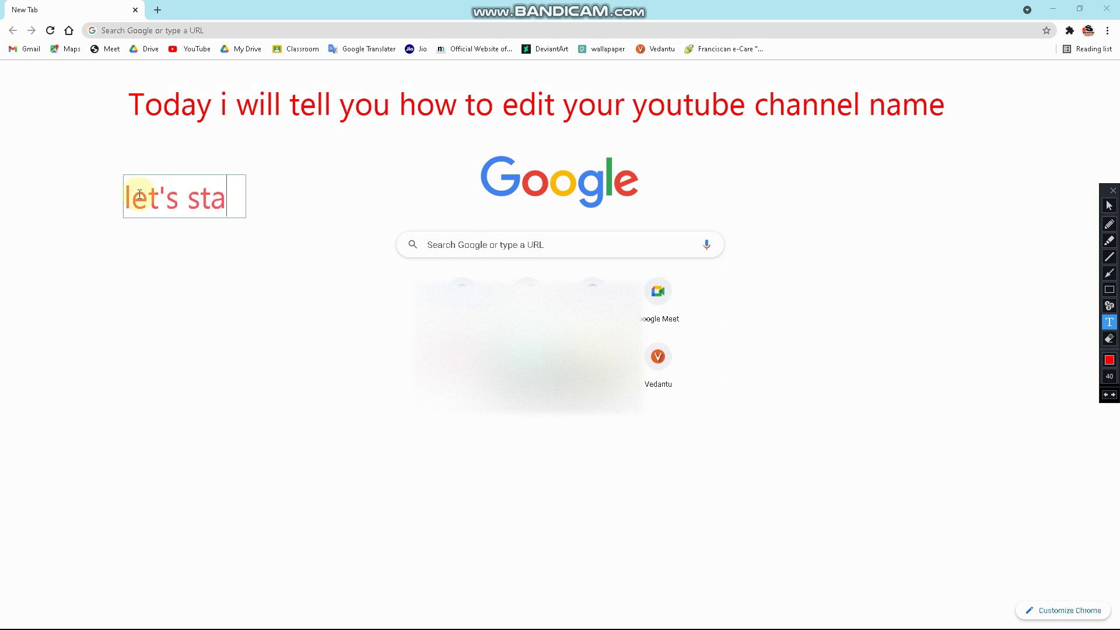
{"action": "left_click", "coordinate": [194, 253]}
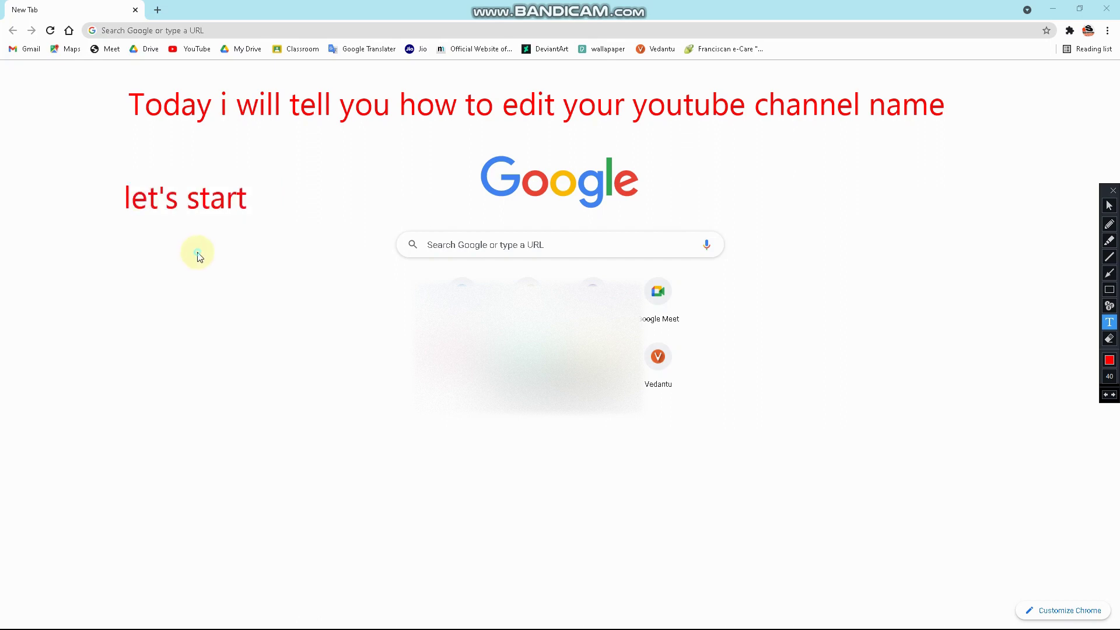
Step: Erase the title and "let's start" annotations and leave drawing mode
{"action": "left_click", "coordinate": [1110, 338]}
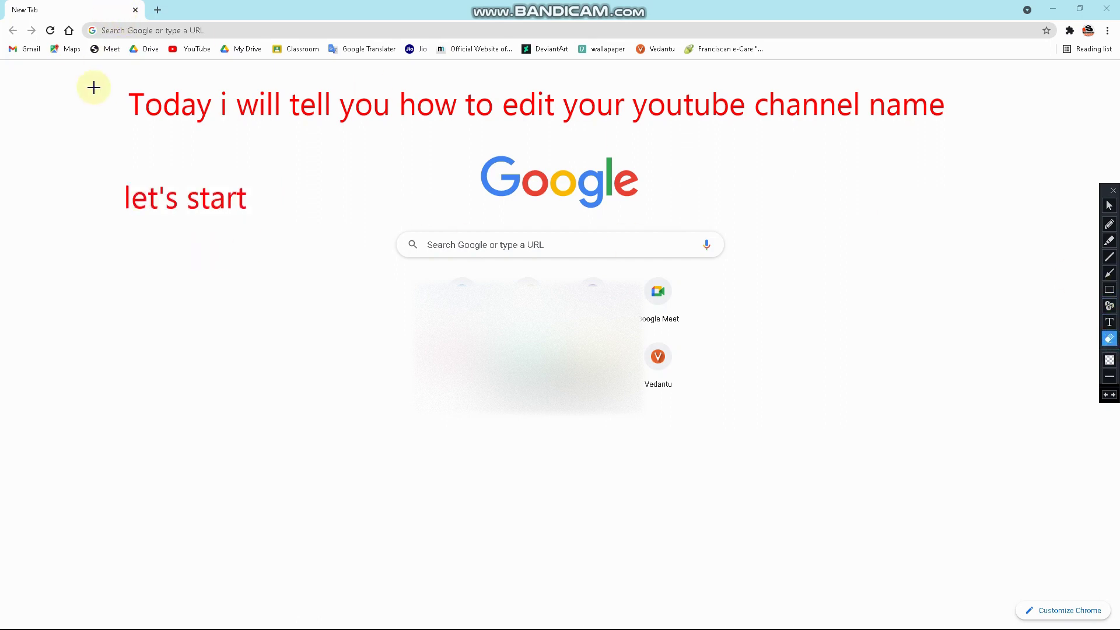
{"action": "mouse_move", "coordinate": [94, 82]}
{"action": "left_mouse_down"}
{"action": "mouse_move", "coordinate": [110, 217]}
{"action": "mouse_move", "coordinate": [1005, 290]}
{"action": "left_mouse_up"}
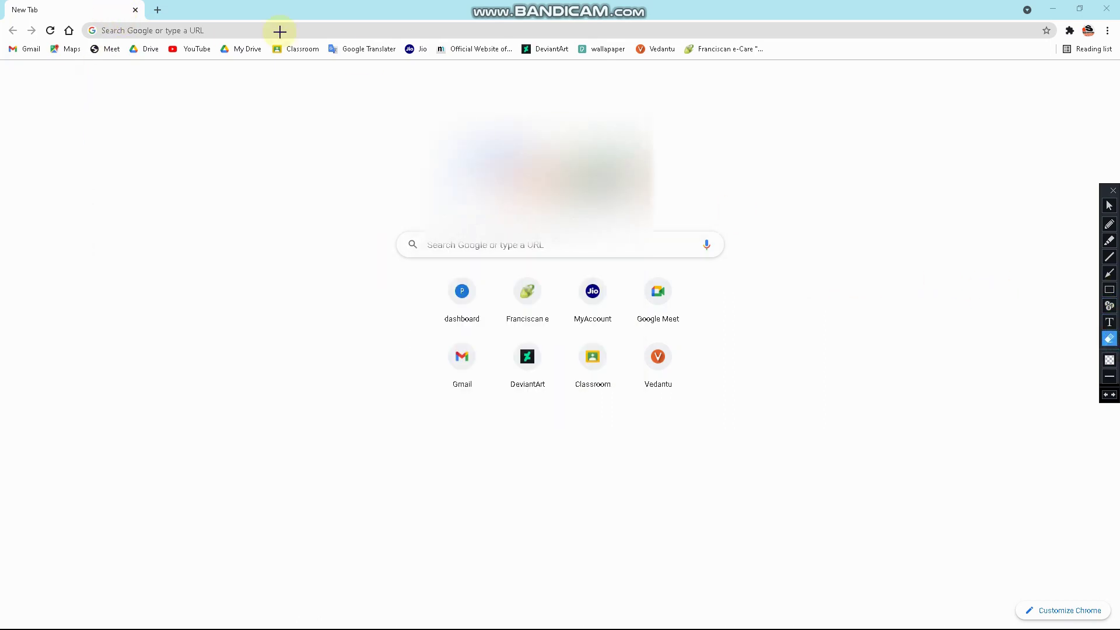
{"action": "left_click", "coordinate": [1110, 205]}
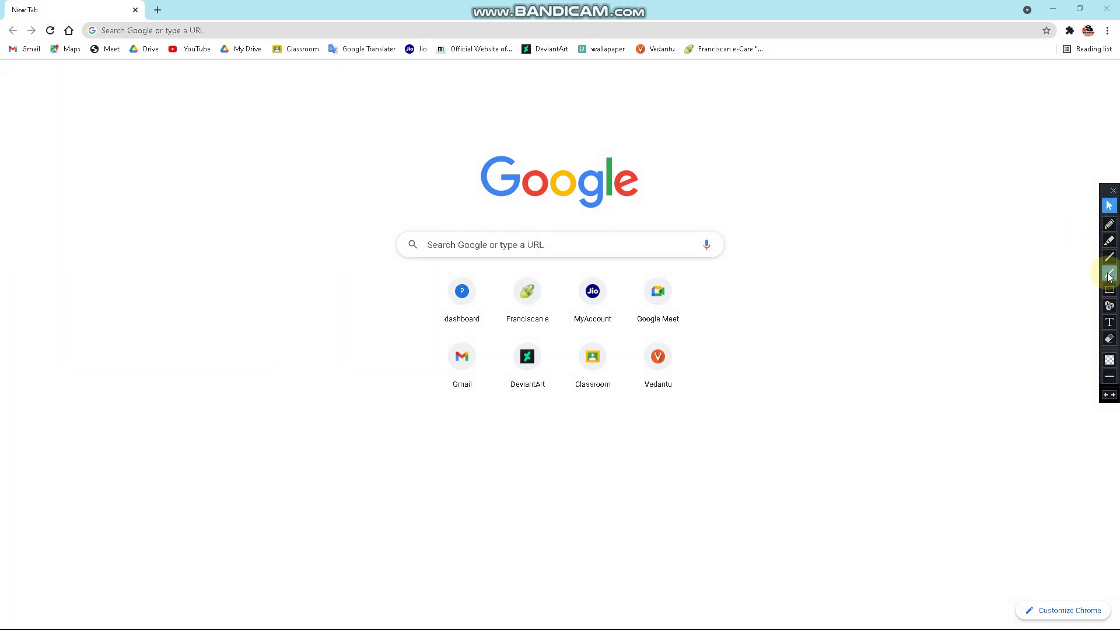
Step: Write the annotation "open youtube in any browser" above the Google search box and erase it again
{"action": "left_click", "coordinate": [1110, 328]}
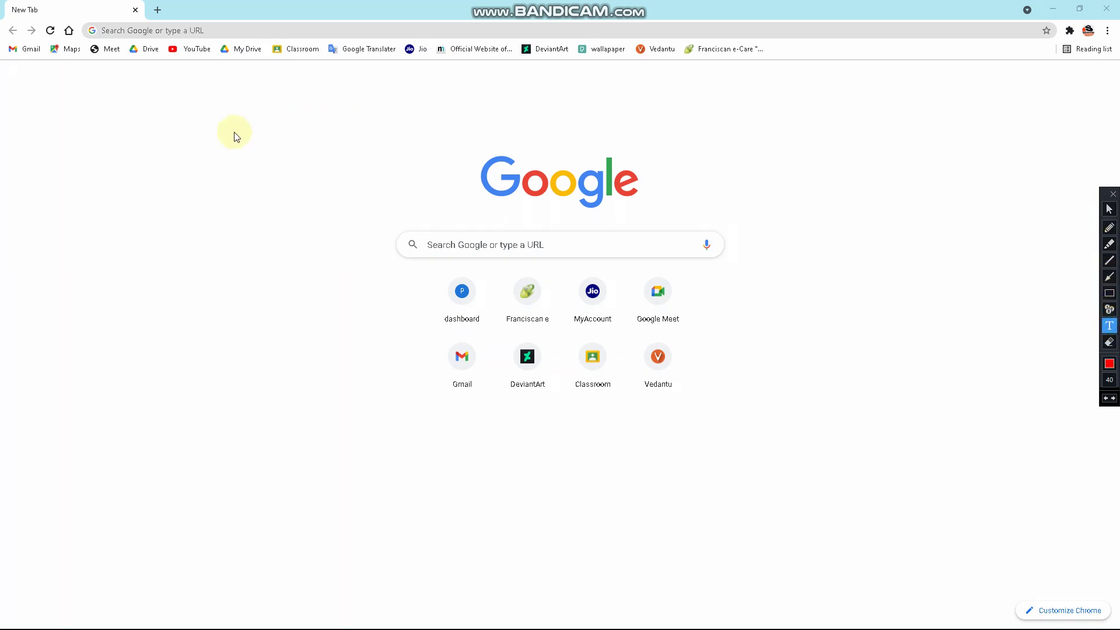
{"action": "left_click", "coordinate": [211, 132]}
{"action": "type", "text": "ope"}
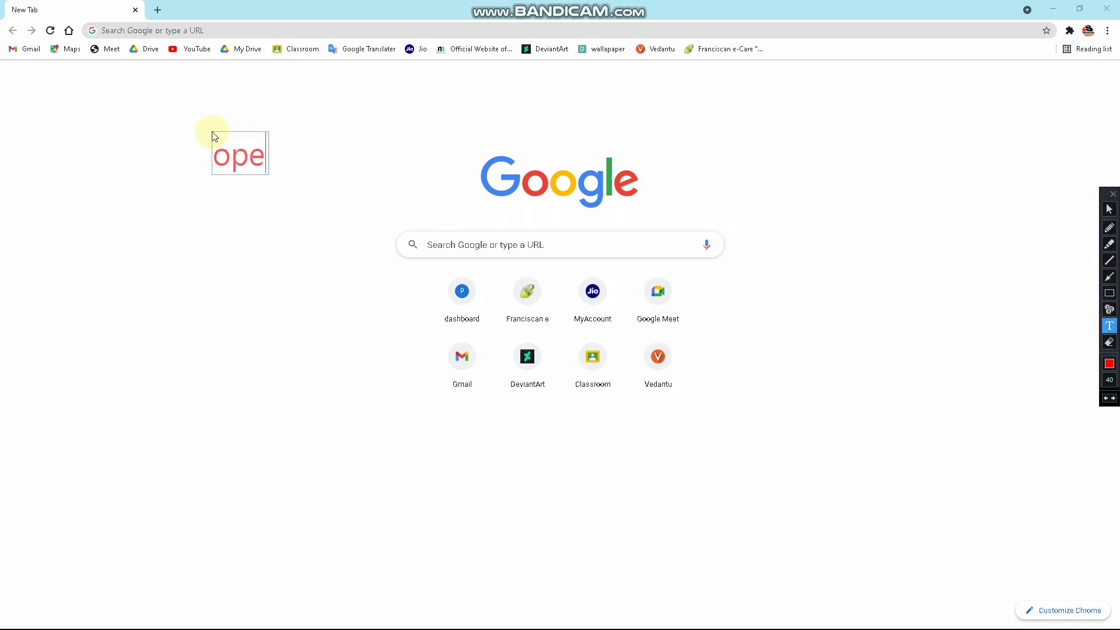
{"action": "type", "text": "n you"}
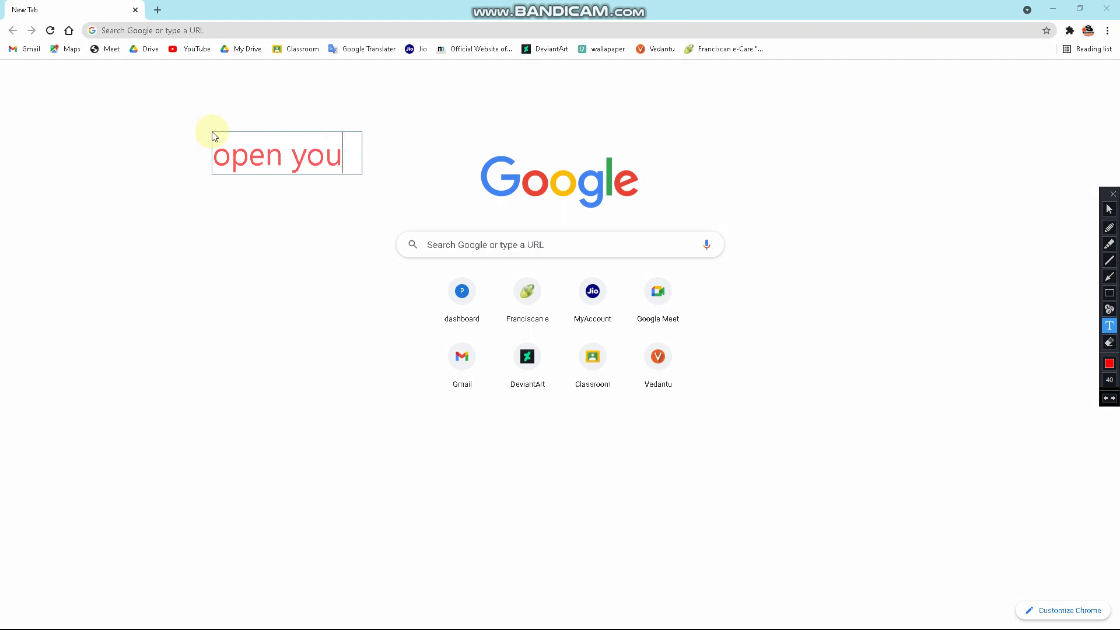
{"action": "type", "text": "tube in "}
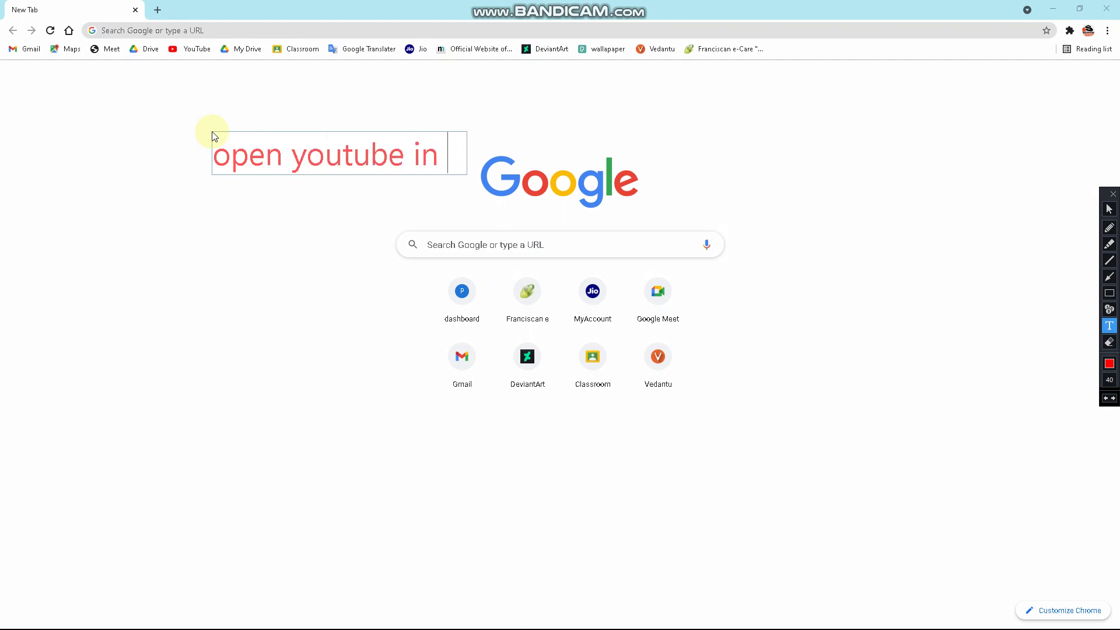
{"action": "type", "text": "any b"}
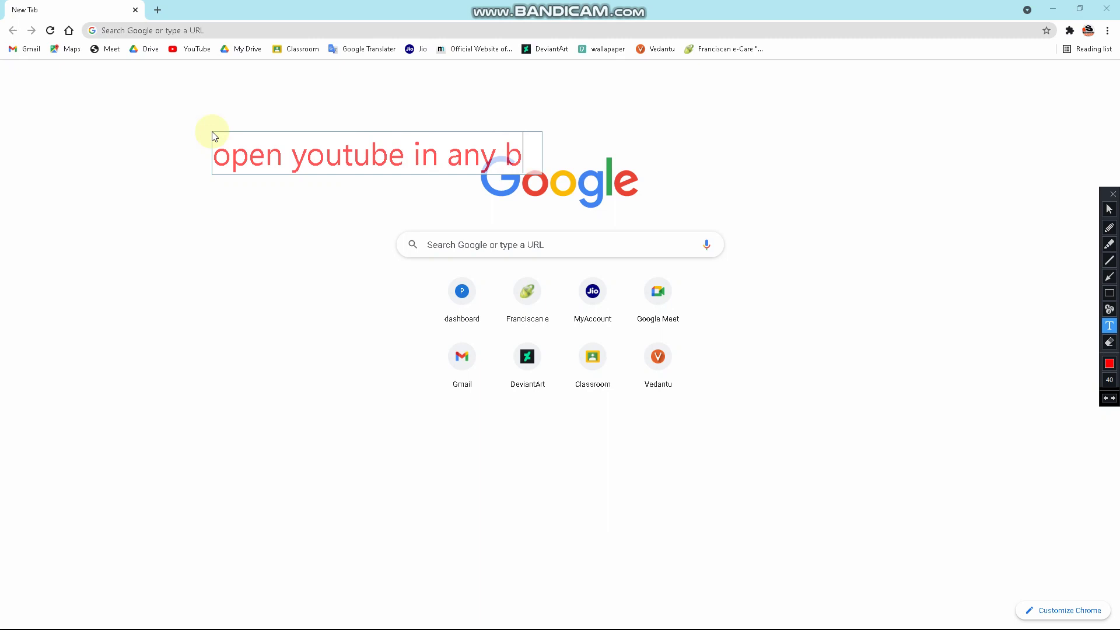
{"action": "type", "text": "rowser"}
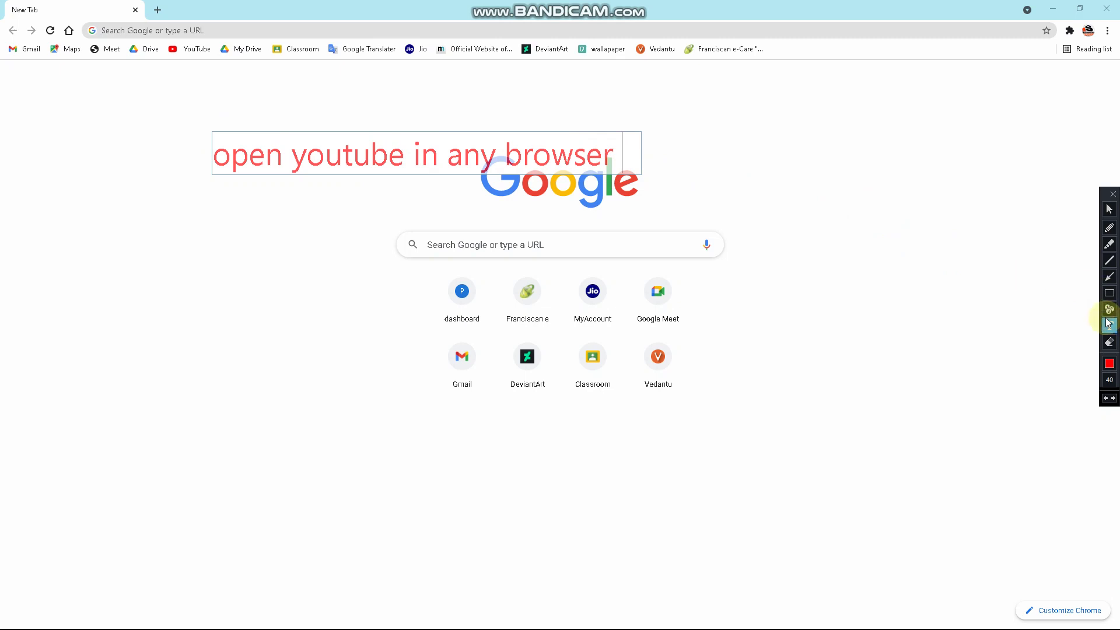
{"action": "left_click", "coordinate": [1109, 341]}
{"action": "left_click_drag", "start_coordinate": [184, 106], "coordinate": [764, 233]}
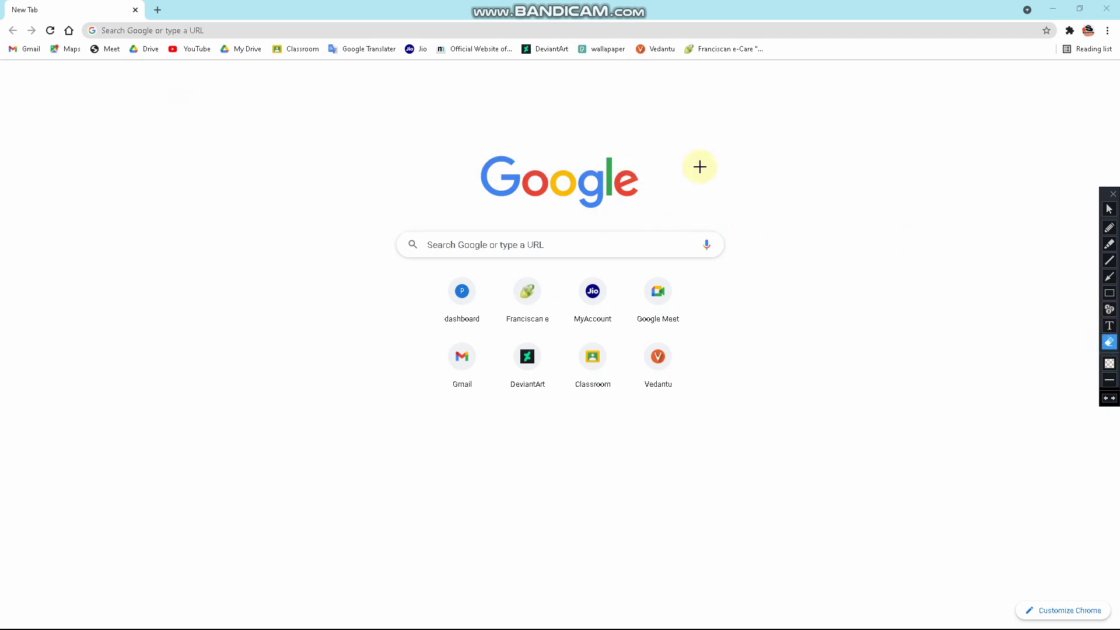
Step: Leave drawing mode and open the bookmarked YouTube site
{"action": "left_click", "coordinate": [1110, 208]}
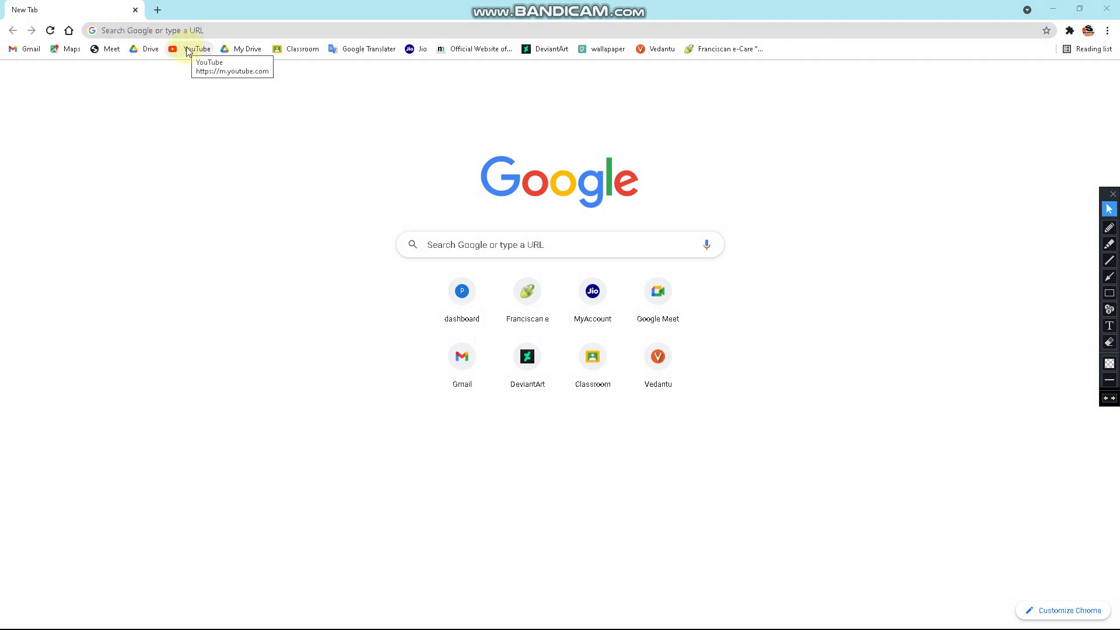
{"action": "left_click", "coordinate": [187, 51]}
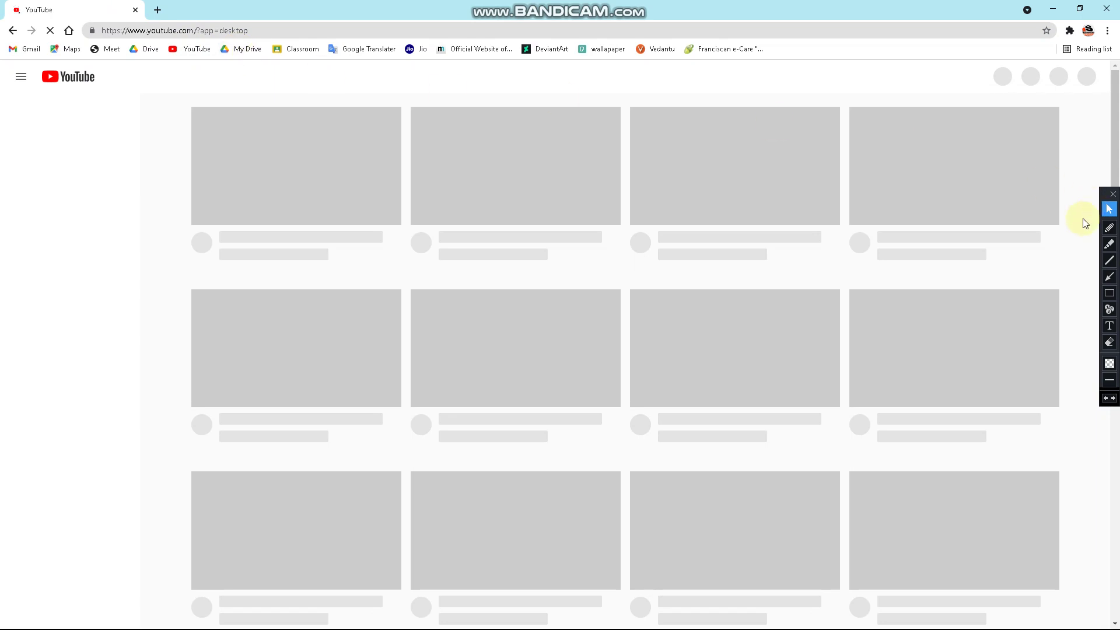
Step: Add the text annotation "now click here" beside the YouTube logo on the home page
{"action": "left_click", "coordinate": [1111, 326]}
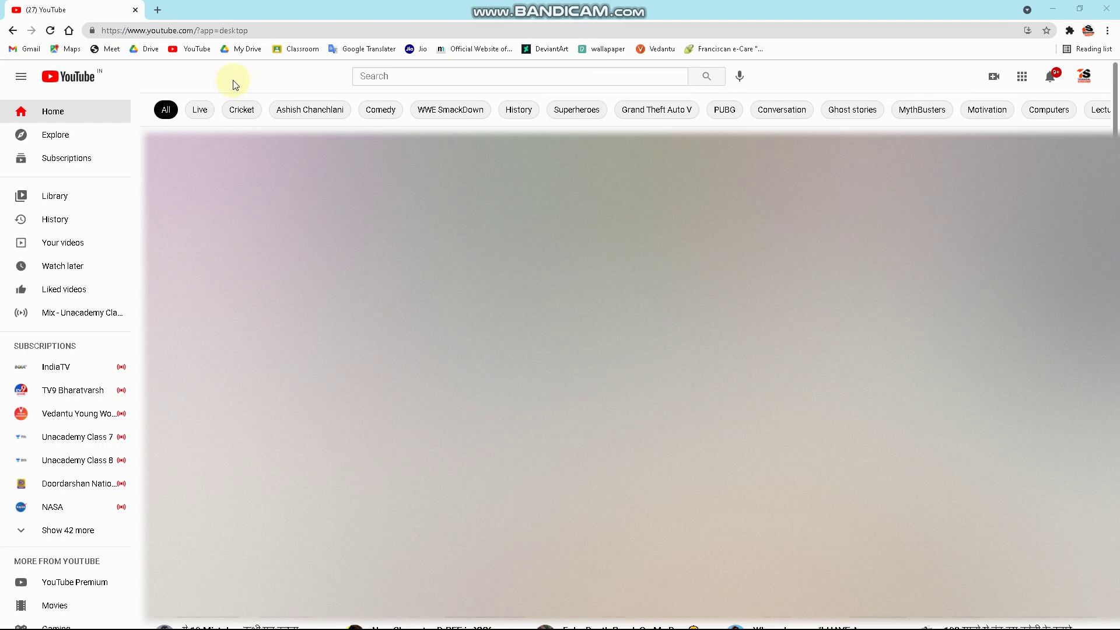
{"action": "left_click", "coordinate": [233, 80]}
{"action": "left_click_drag", "start_coordinate": [250, 97], "coordinate": [243, 82]}
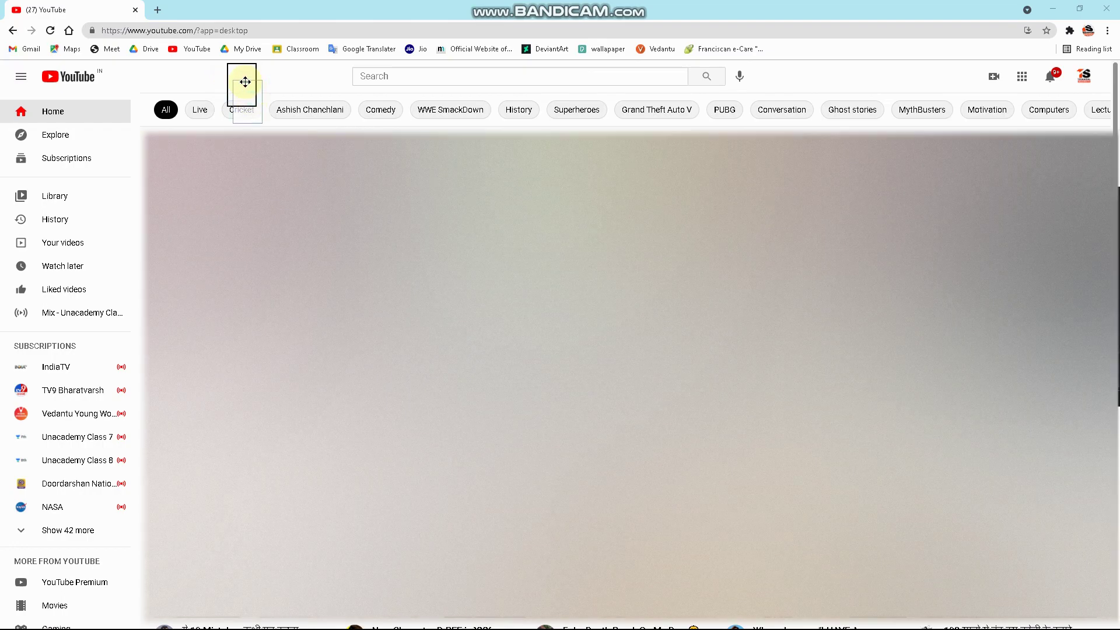
{"action": "type", "text": "no"}
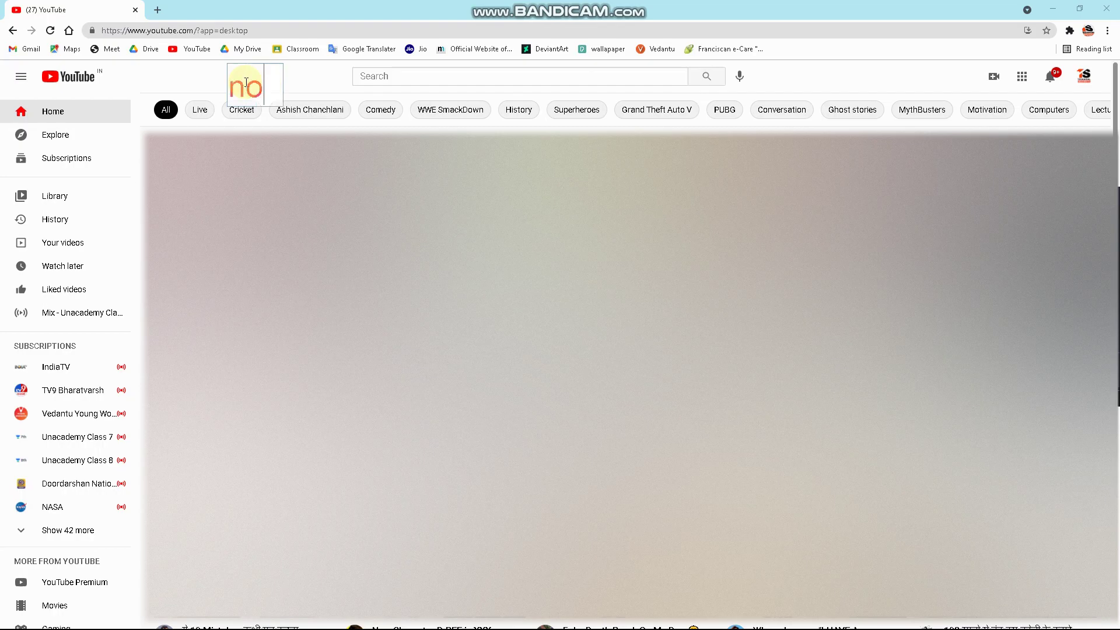
{"action": "type", "text": "w cliv"}
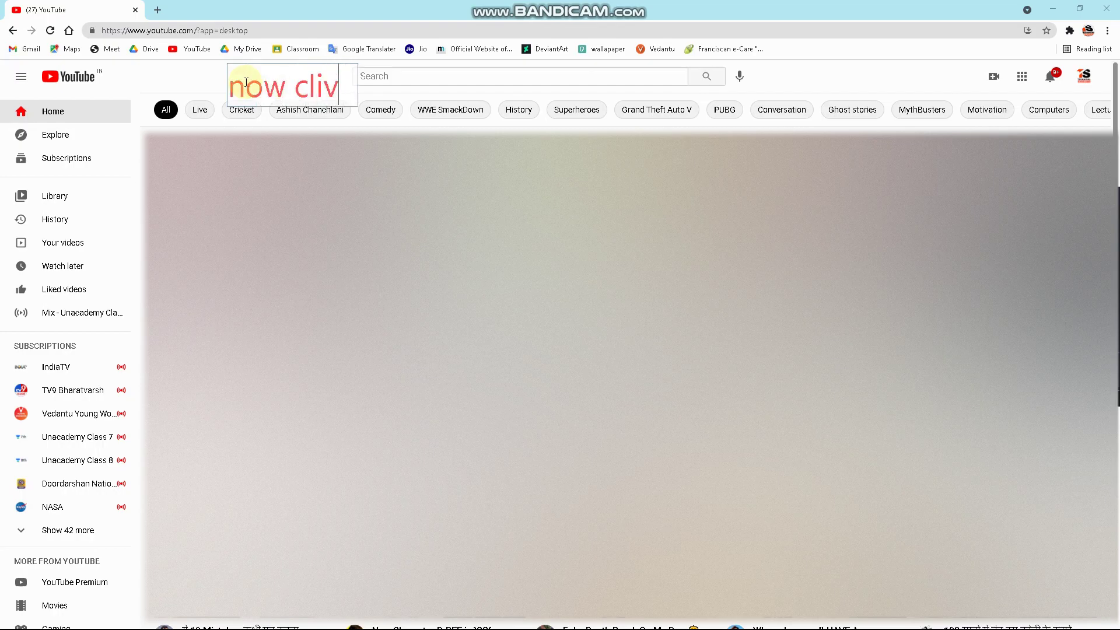
{"action": "key", "text": "BackSpace"}
{"action": "type", "text": "ck "}
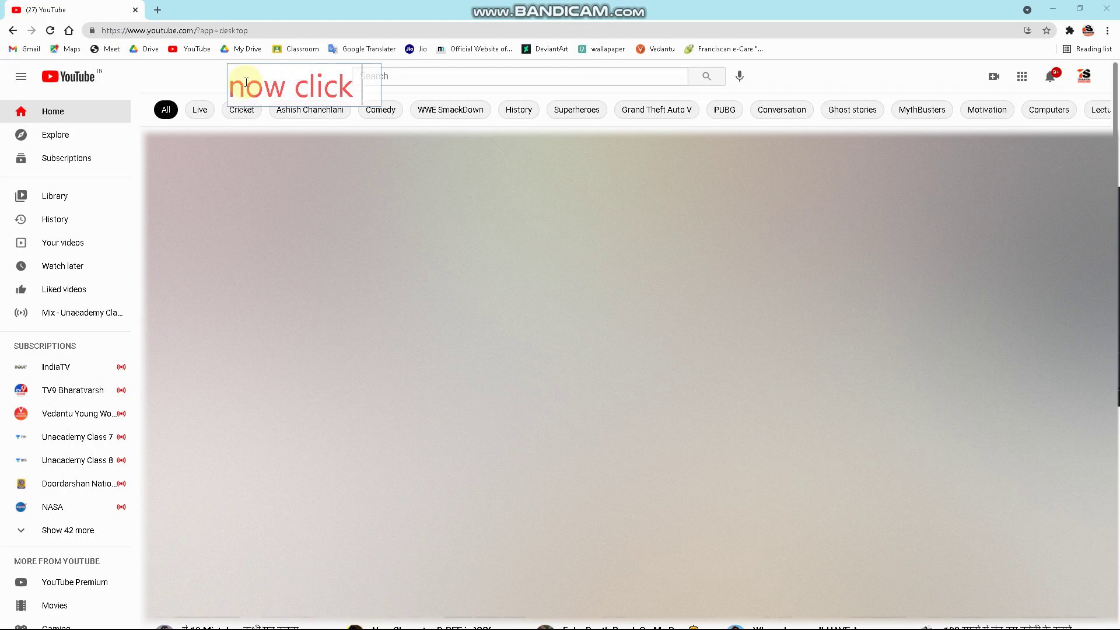
{"action": "type", "text": "here"}
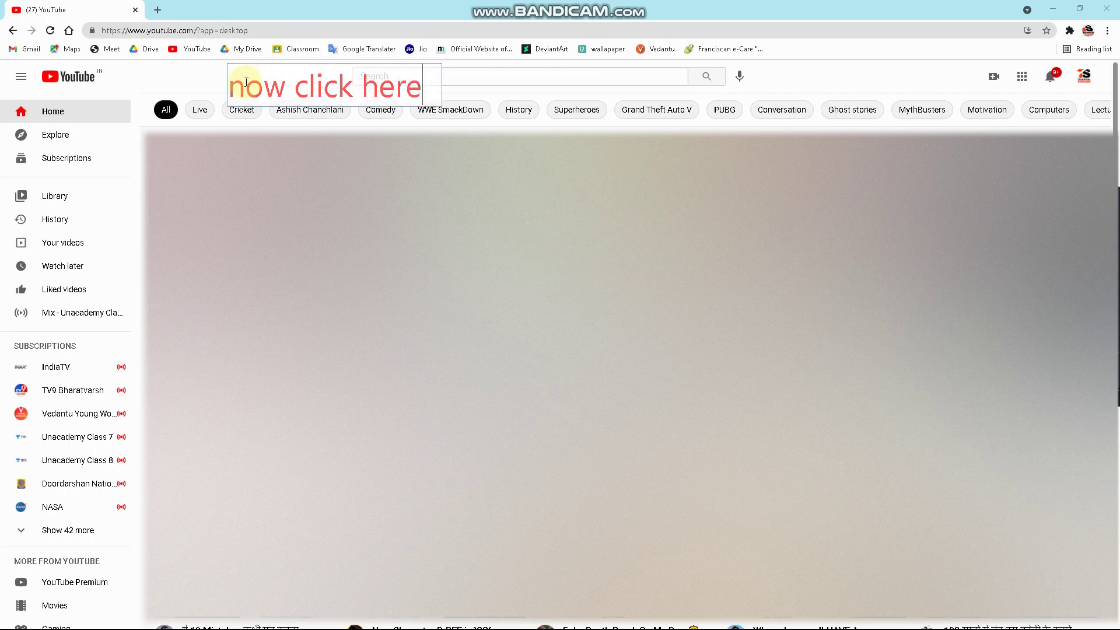
{"action": "left_click", "coordinate": [864, 94]}
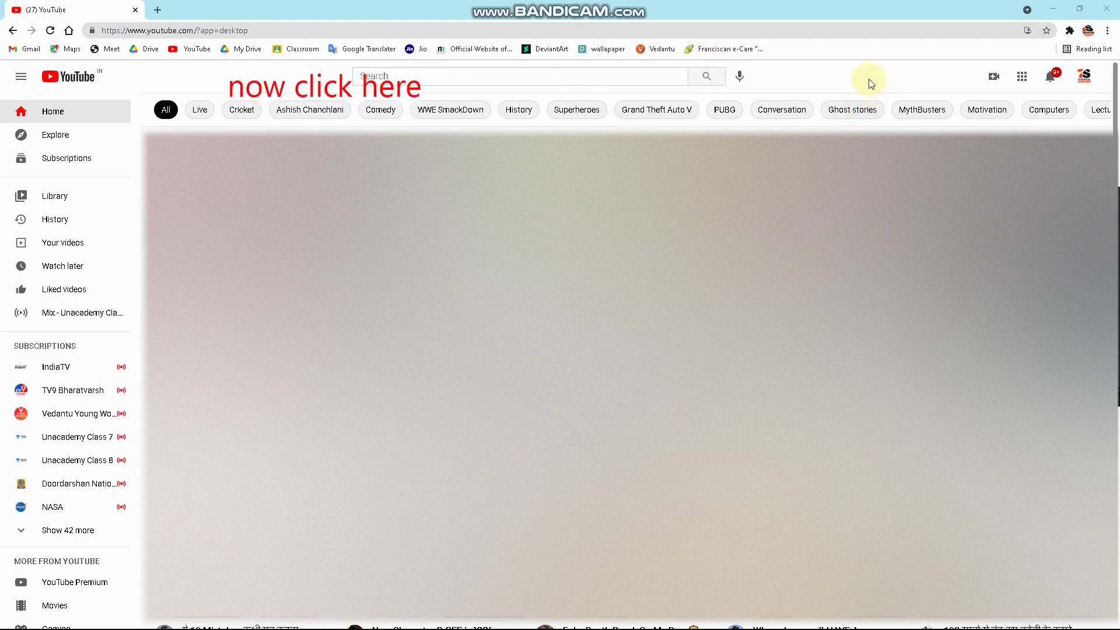
Step: Draw a red arrow annotation pointing at the account's profile picture
{"action": "left_click", "coordinate": [869, 80]}
{"action": "key", "text": "Escape"}
{"action": "left_click_drag", "start_coordinate": [1035, 130], "coordinate": [1079, 89]}
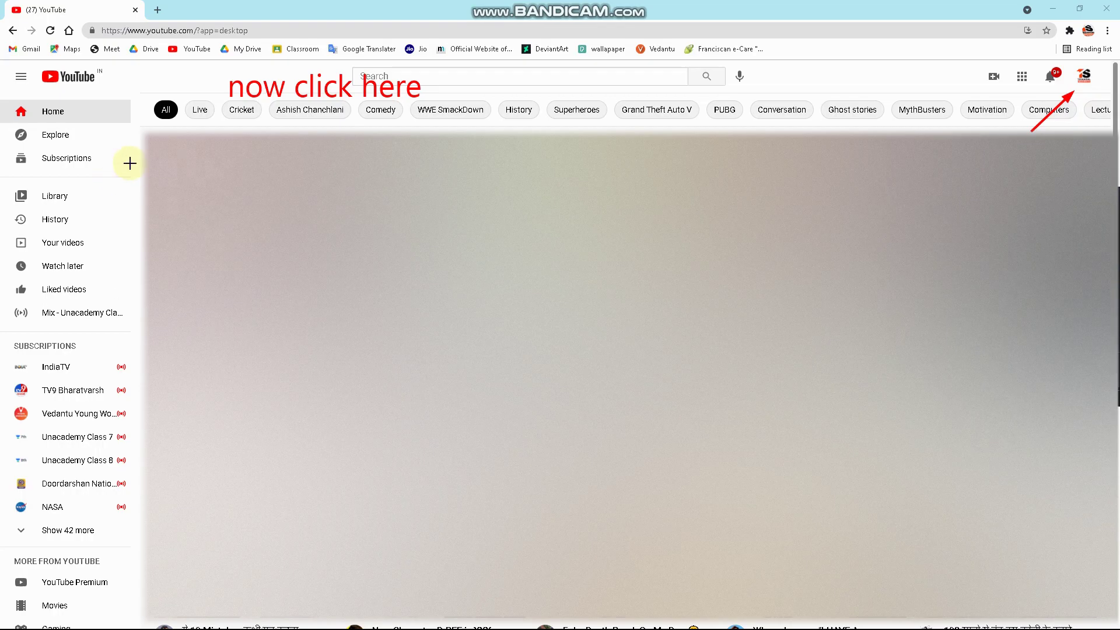
Step: Erase the "now click here" text and the red arrow from the YouTube home page
{"action": "left_click_drag", "start_coordinate": [184, 86], "coordinate": [1093, 135]}
{"action": "key", "text": "ctrl+z"}
{"action": "key", "text": "ctrl+z"}
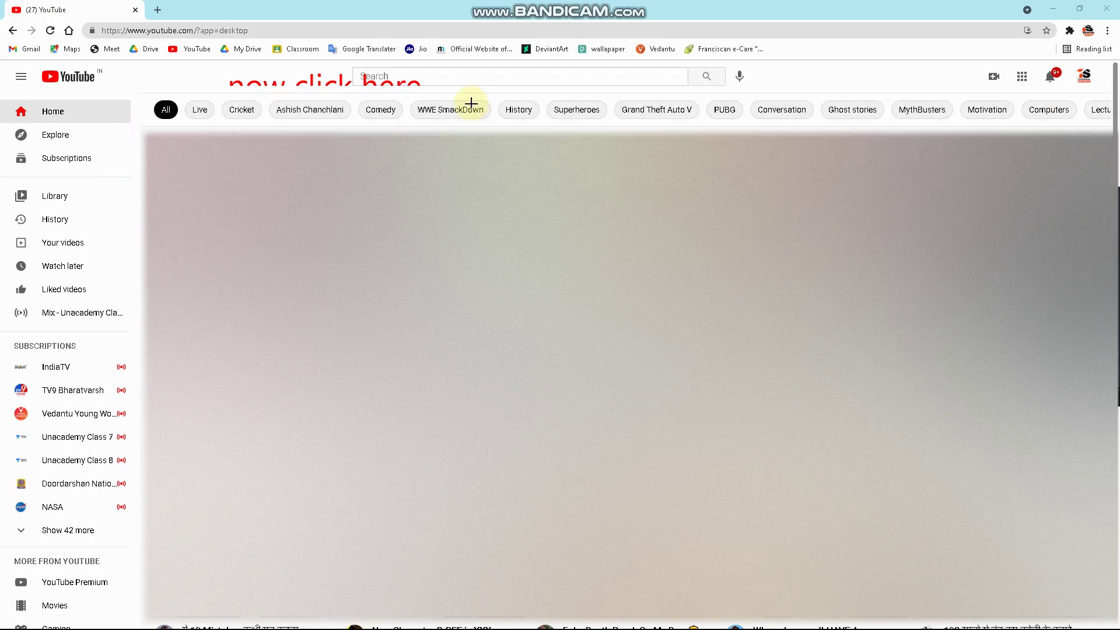
{"action": "key", "text": "ctrl+z"}
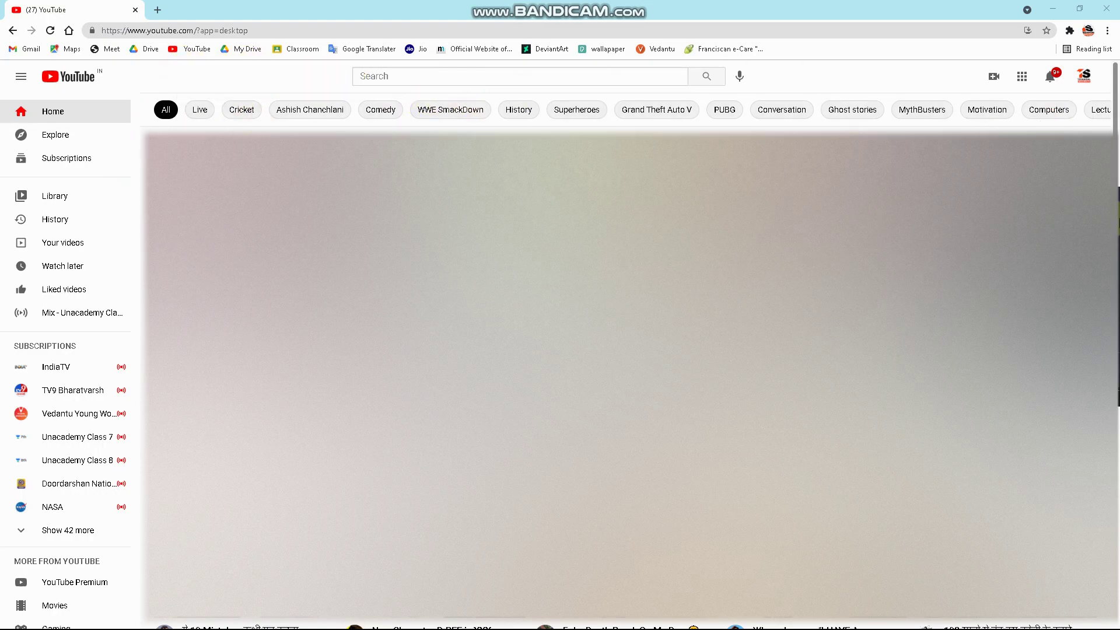
Step: Open YouTube Studio for the signed-in account and go to the channel customization page
{"action": "left_click", "coordinate": [1084, 76]}
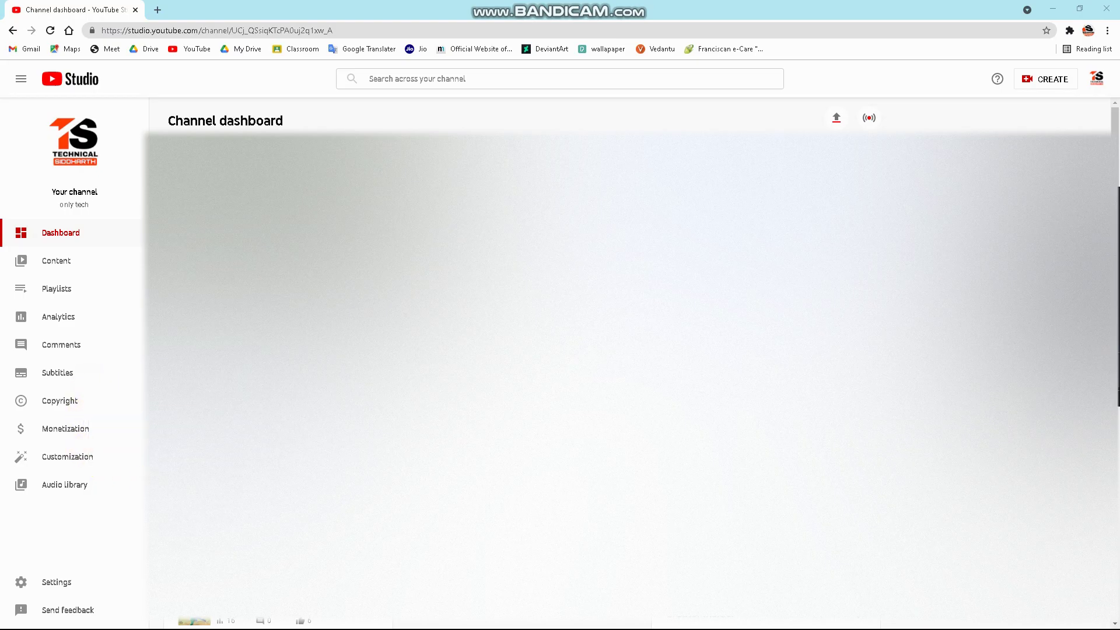
{"action": "left_click", "coordinate": [87, 463]}
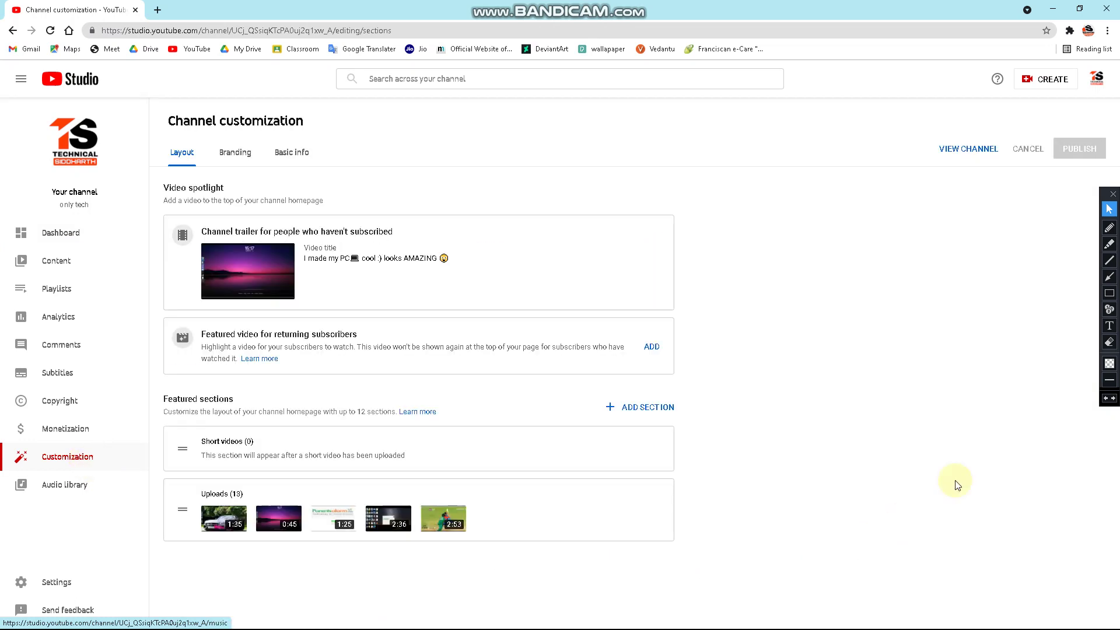
Step: Draw a red arrow annotation pointing at Basic info and erase it again
{"action": "left_click", "coordinate": [1109, 276]}
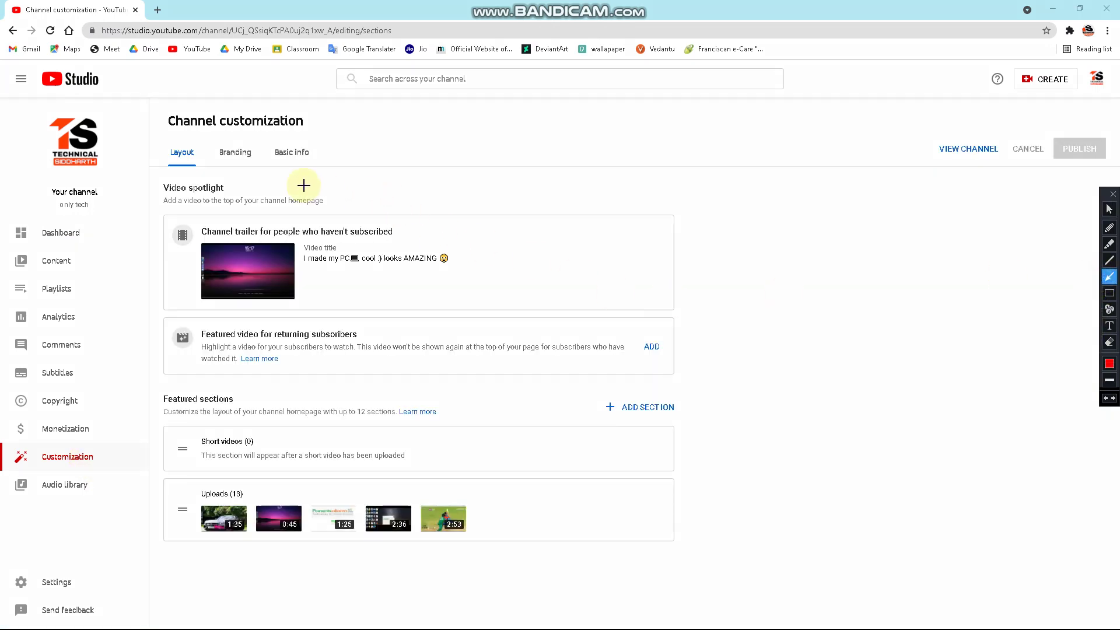
{"action": "left_click_drag", "start_coordinate": [338, 189], "coordinate": [318, 175]}
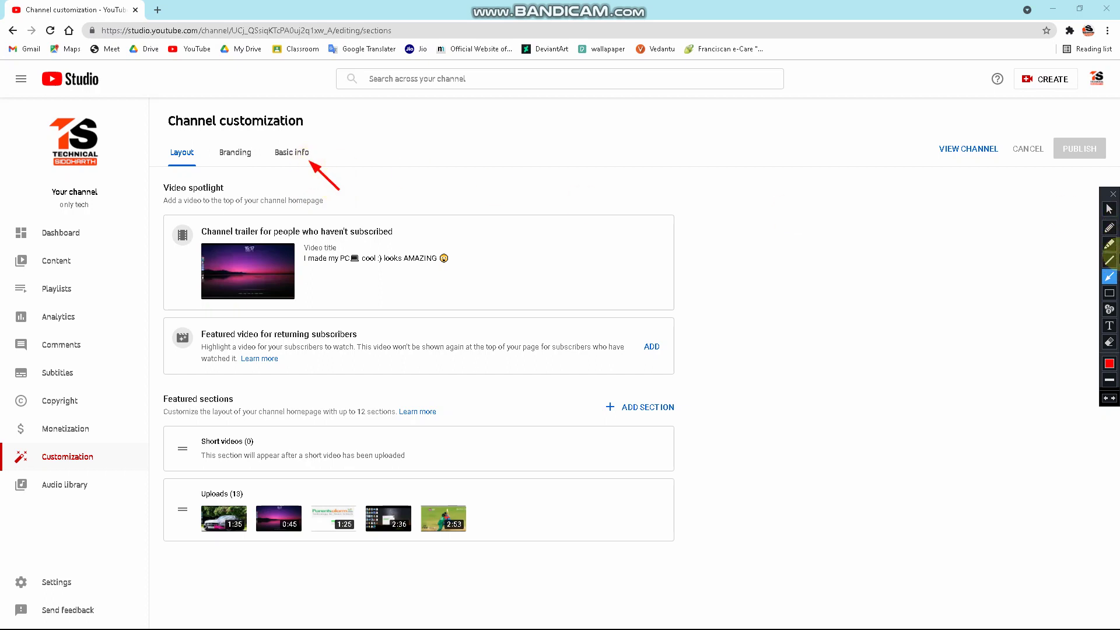
{"action": "left_click", "coordinate": [1110, 342]}
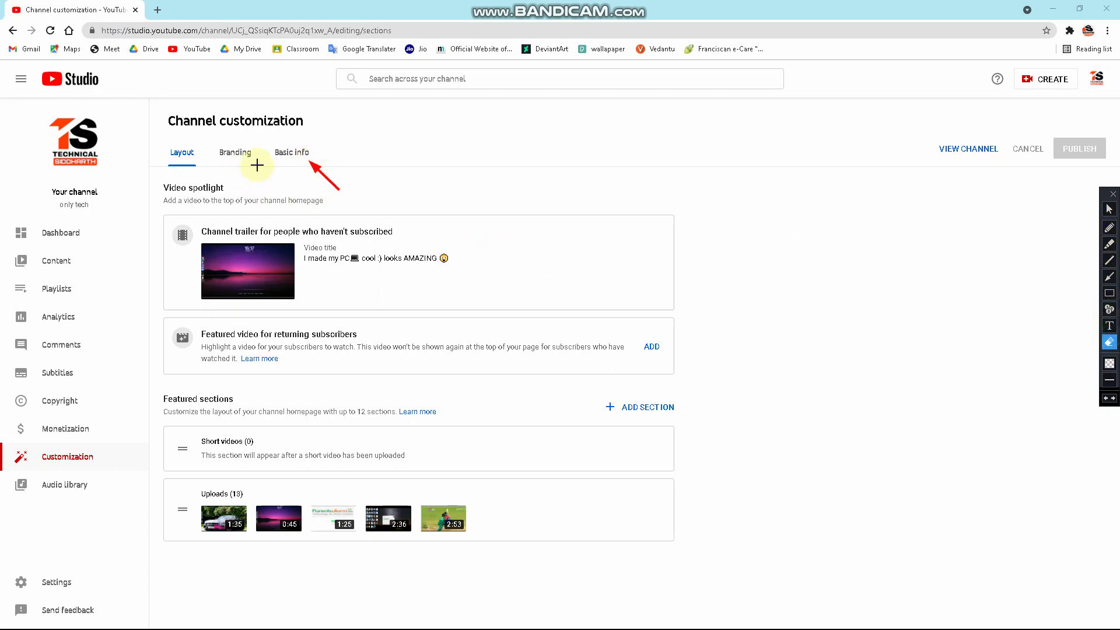
{"action": "left_click_drag", "start_coordinate": [304, 142], "coordinate": [371, 210]}
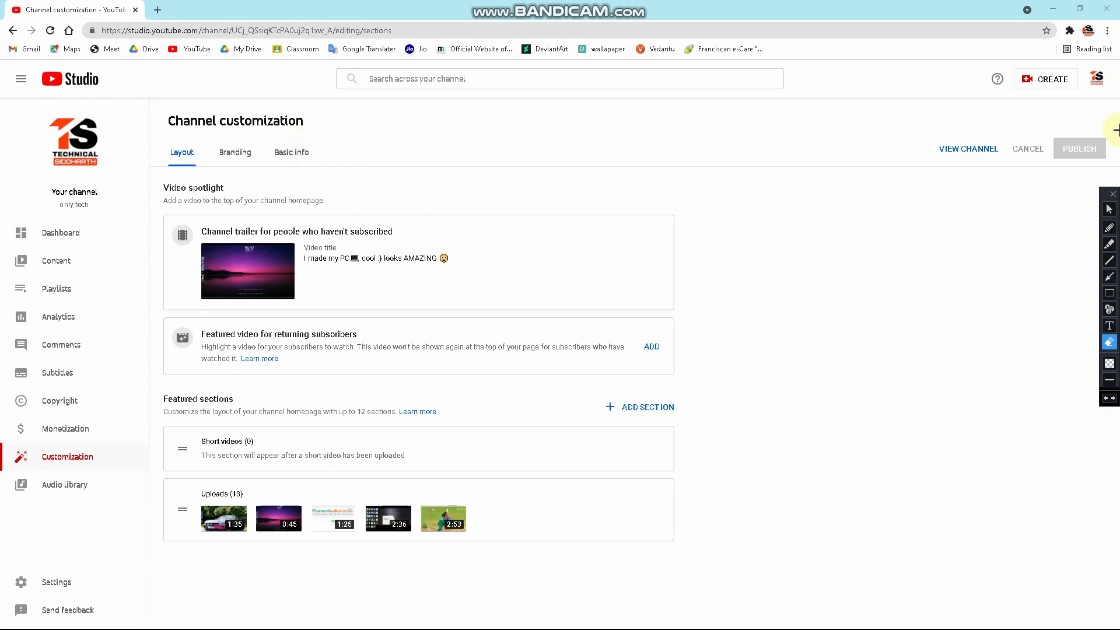
Step: Leave drawing mode and open the channel's Basic info settings
{"action": "left_click", "coordinate": [1109, 209]}
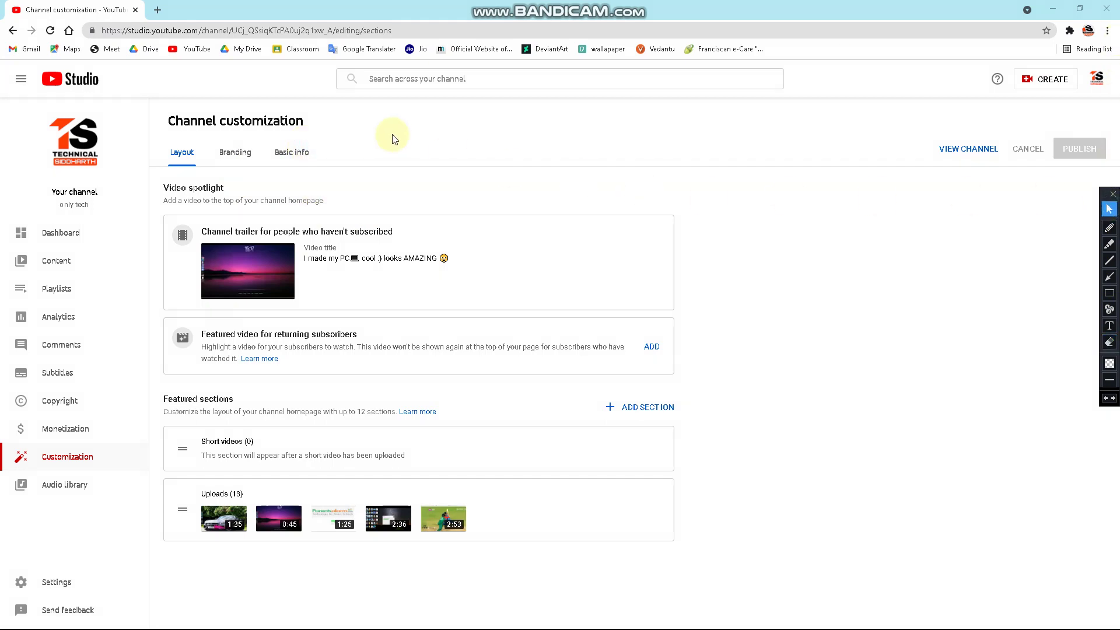
{"action": "left_click", "coordinate": [291, 152]}
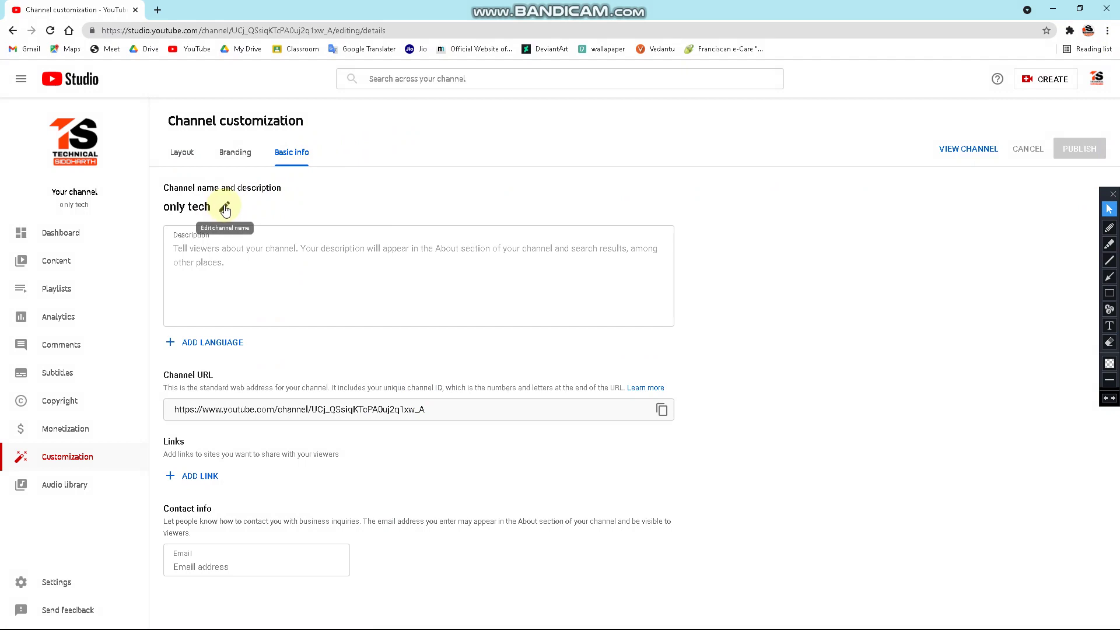
Step: Frame the Channel name and description heading with a cyan rectangle and draw a red arrow pointing at the edit pencil
{"action": "left_click", "coordinate": [1110, 293]}
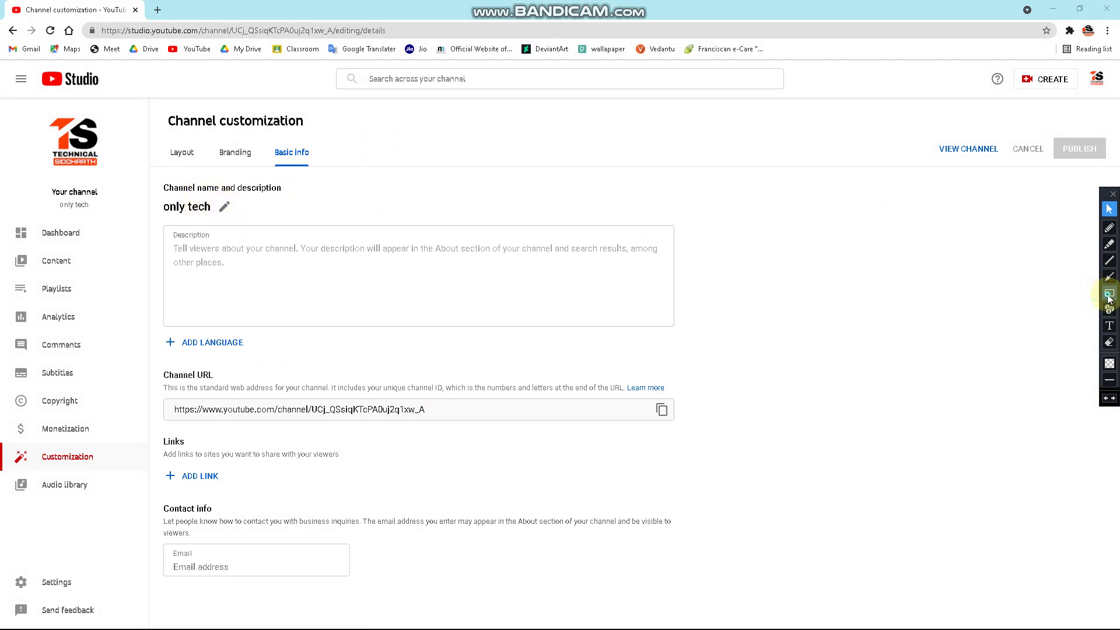
{"action": "mouse_move", "coordinate": [155, 177]}
{"action": "left_mouse_down"}
{"action": "mouse_move", "coordinate": [201, 202]}
{"action": "mouse_move", "coordinate": [302, 199]}
{"action": "left_mouse_up"}
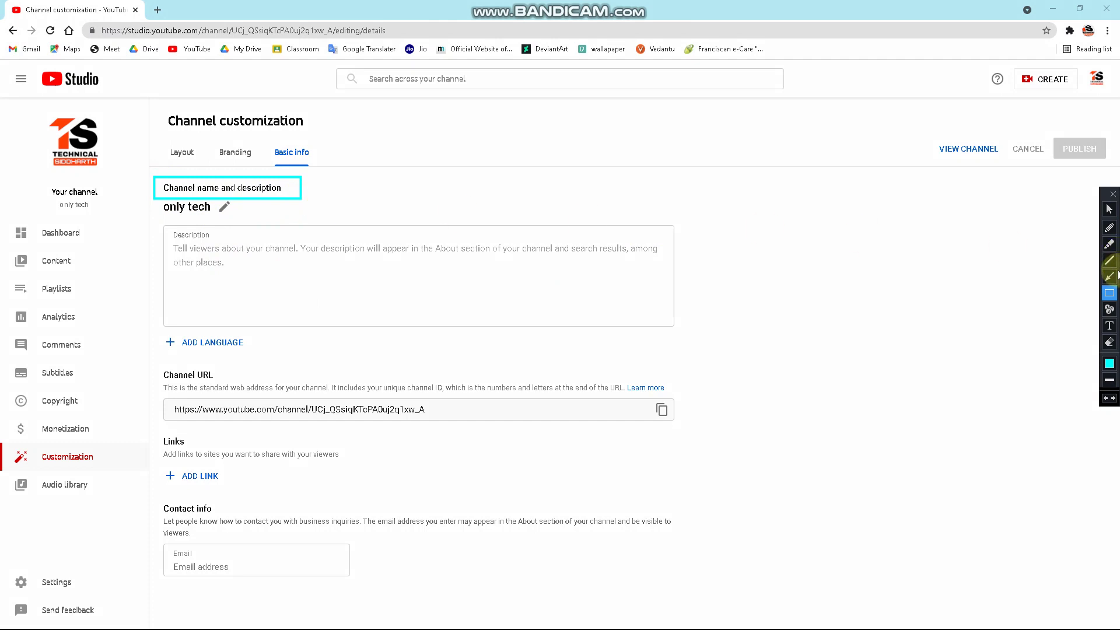
{"action": "left_click", "coordinate": [1109, 277]}
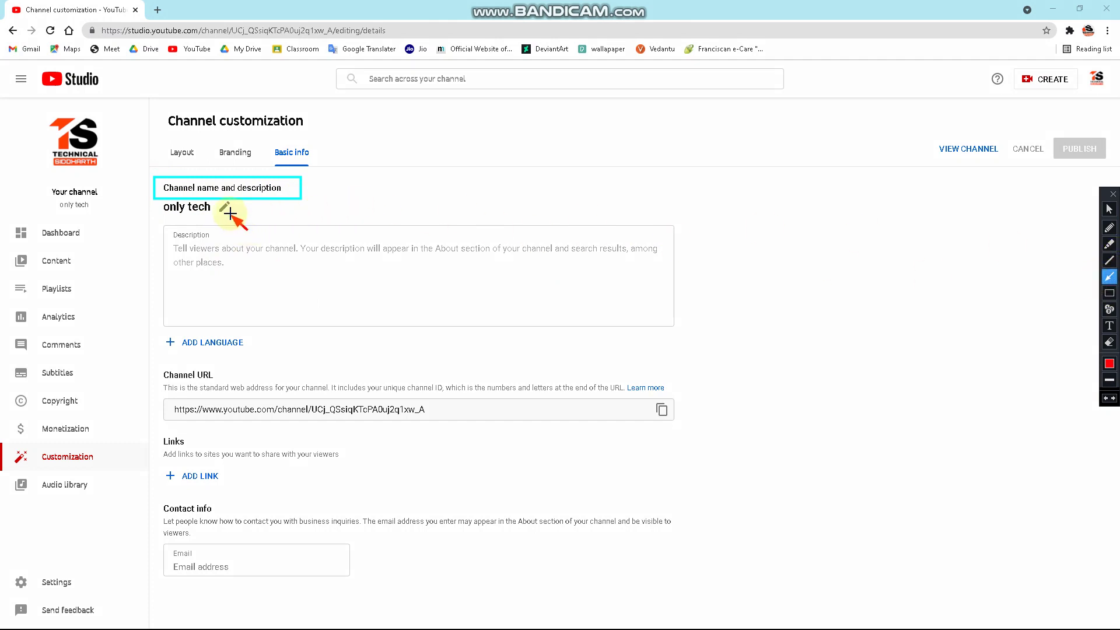
Step: Add the red text annotation "now click on pencil symbol and edit your you tube channel" above the Channel name and description heading
{"action": "left_click", "coordinate": [1110, 325]}
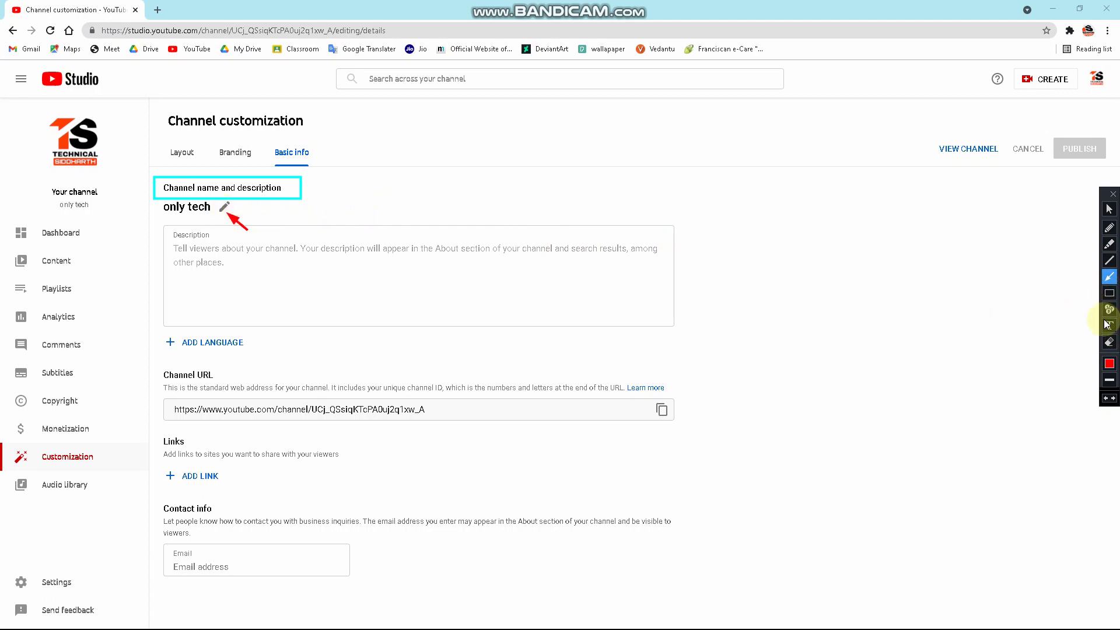
{"action": "left_click", "coordinate": [420, 203]}
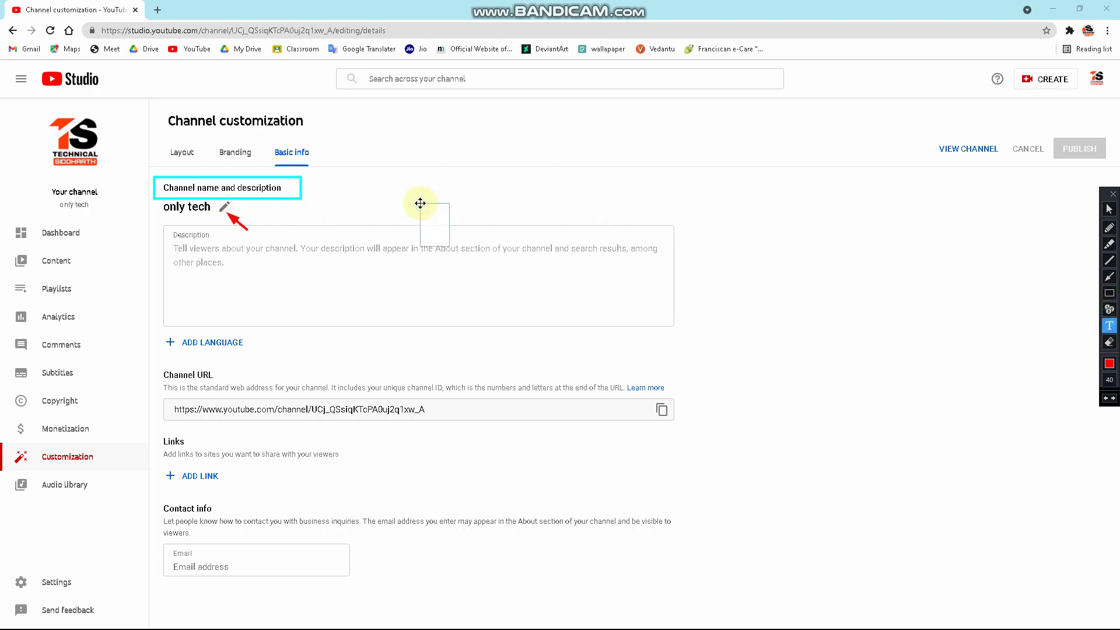
{"action": "type", "text": "now c"}
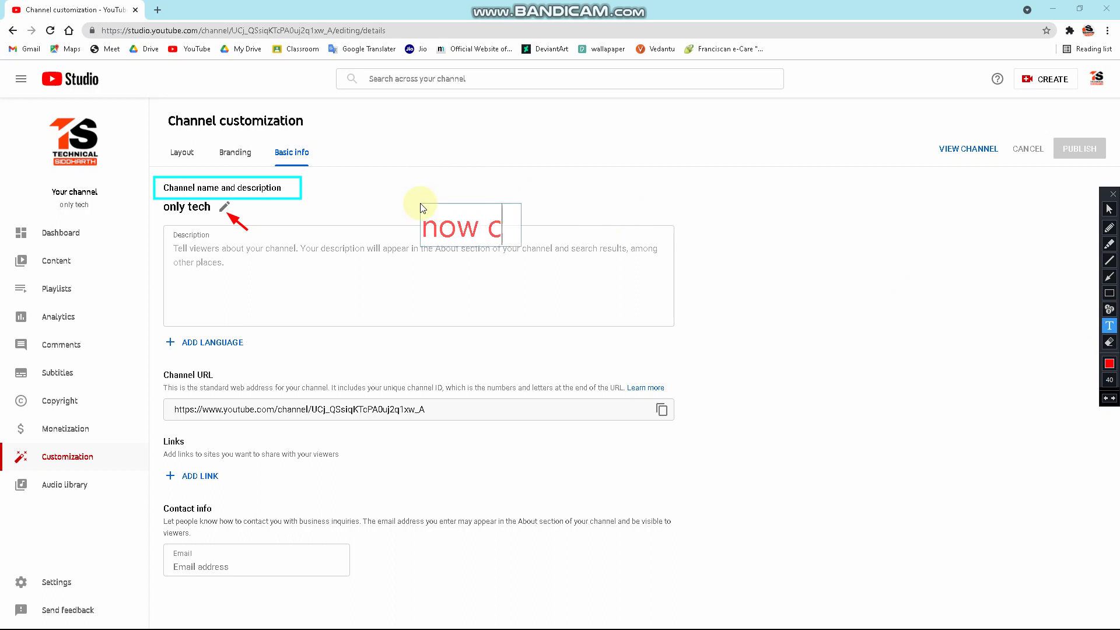
{"action": "type", "text": "lick on "}
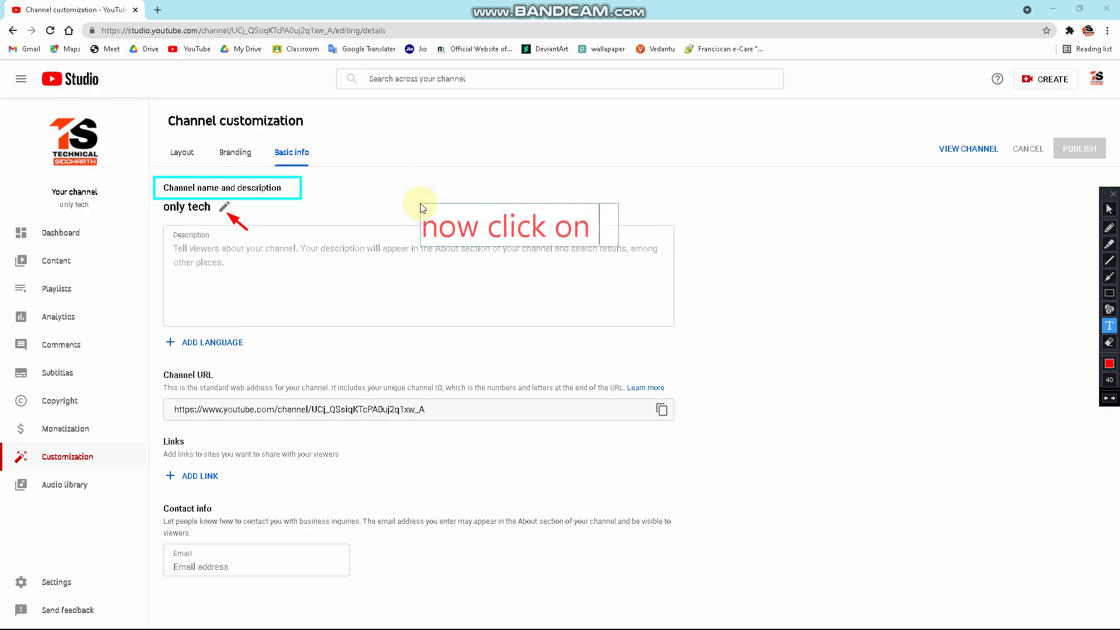
{"action": "type", "text": "pencil"}
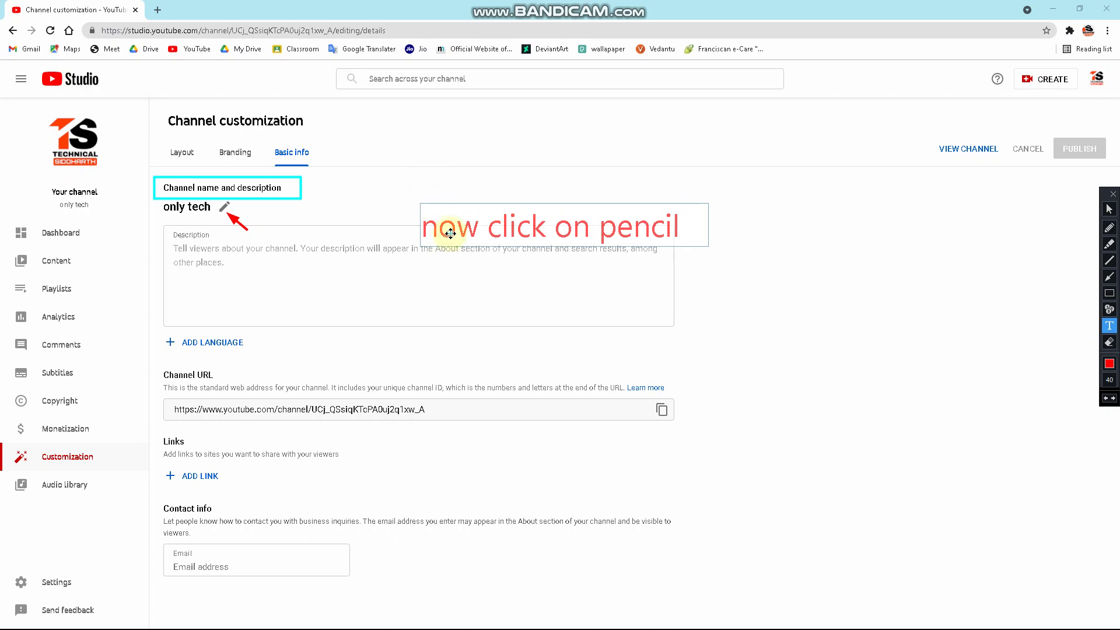
{"action": "left_click_drag", "start_coordinate": [447, 233], "coordinate": [448, 209]}
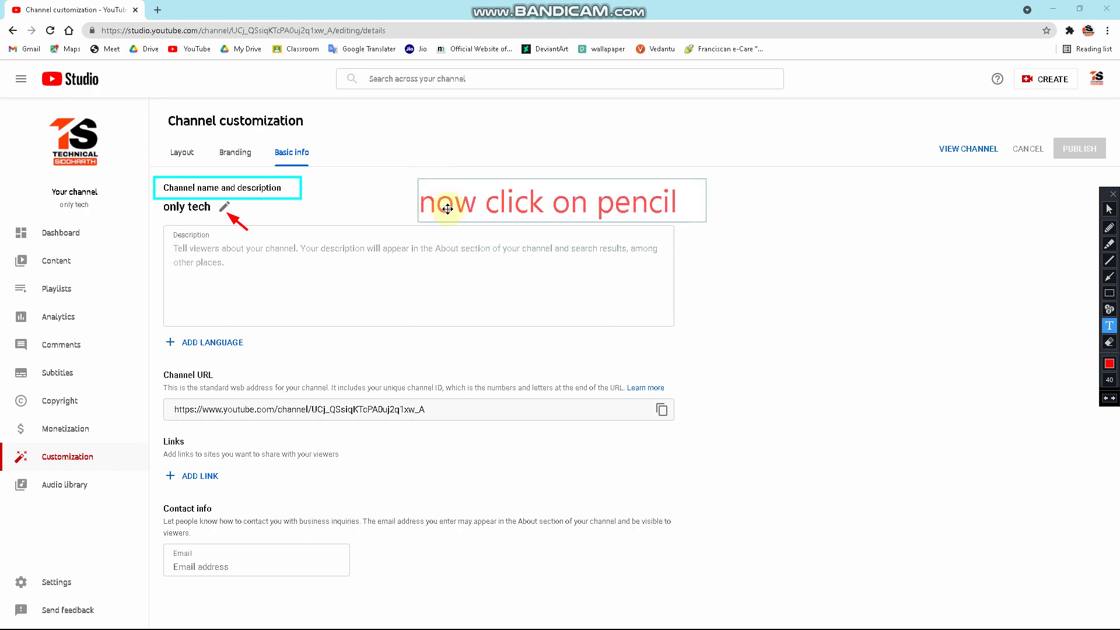
{"action": "type", "text": "sy"}
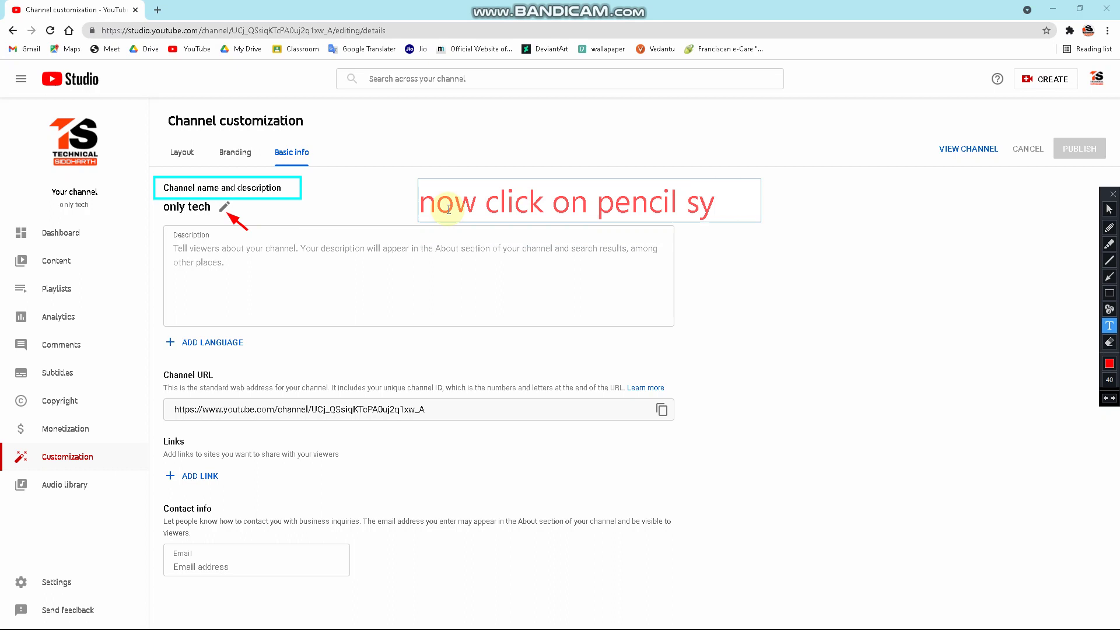
{"action": "type", "text": "mmbol"}
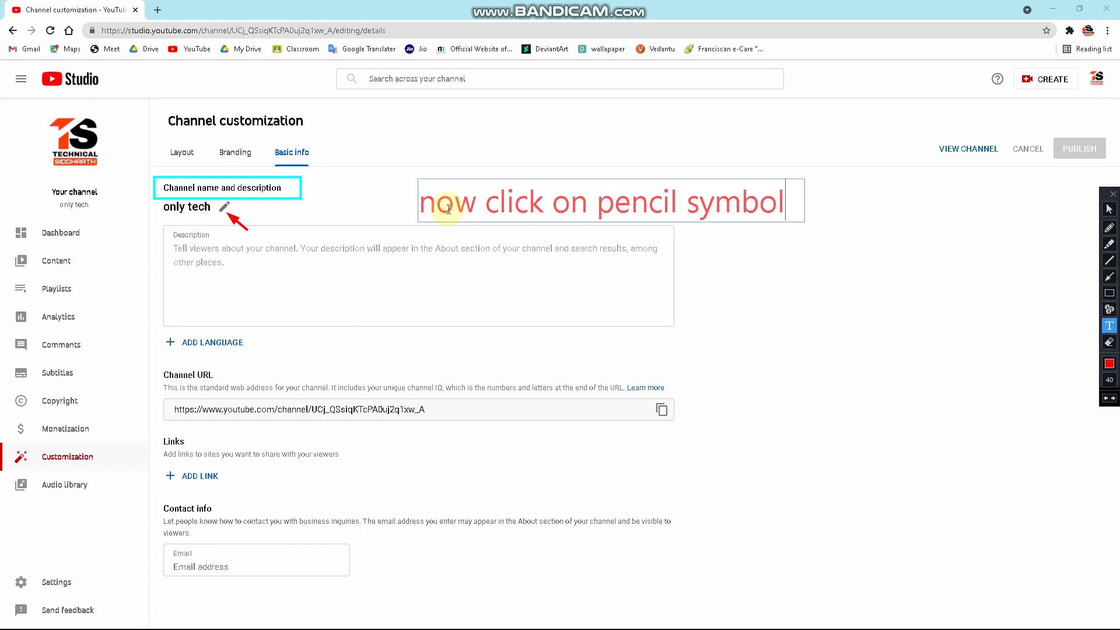
{"action": "type", "text": " and "}
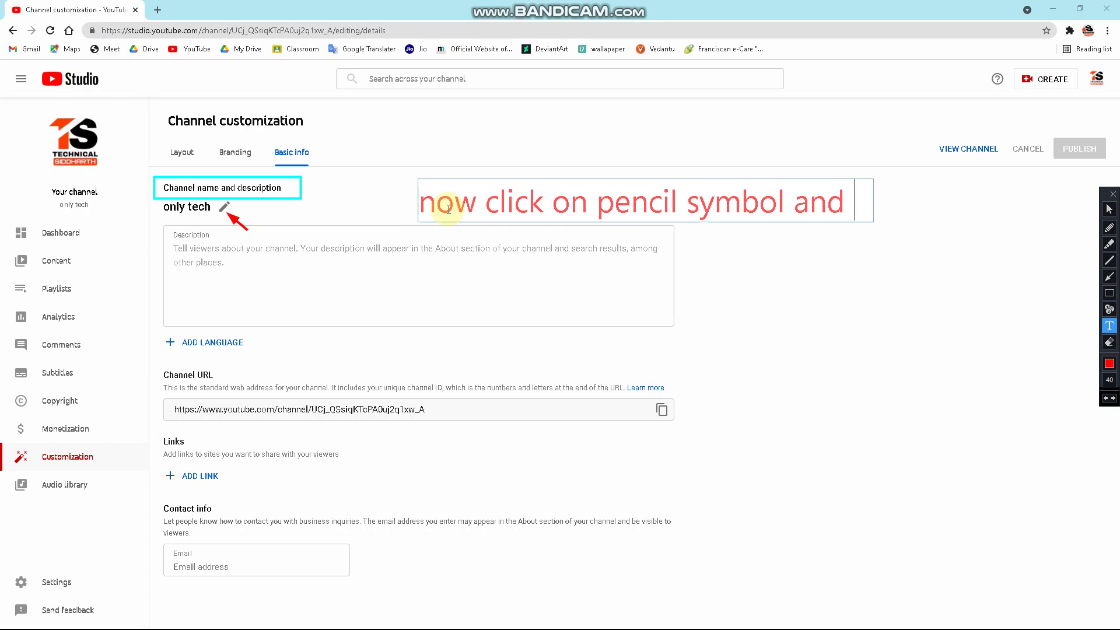
{"action": "type", "text": "edit y"}
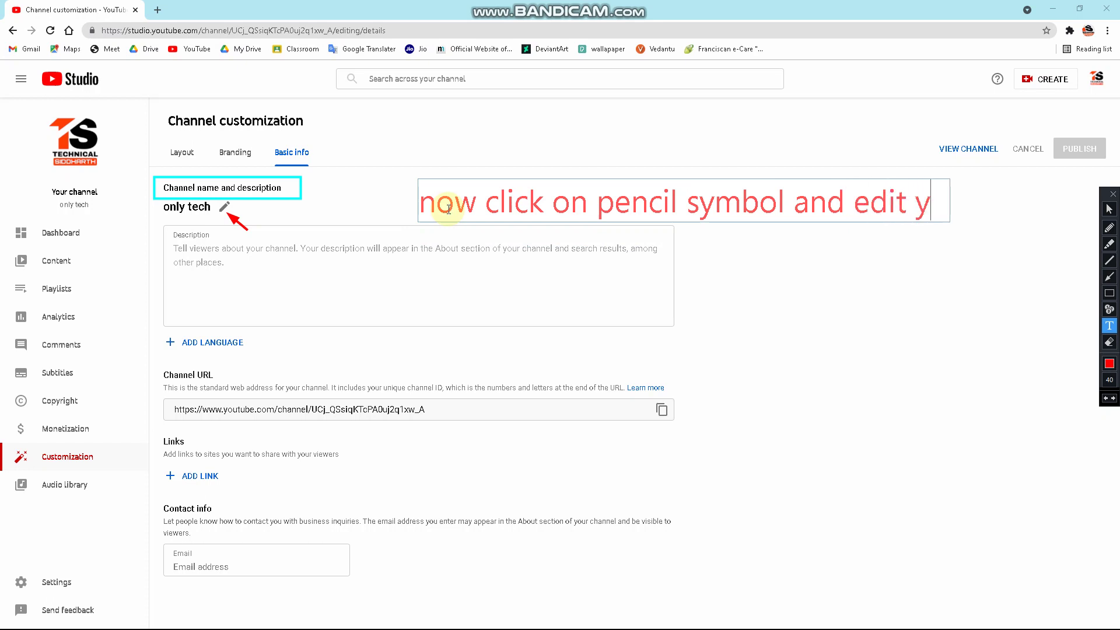
{"action": "type", "text": "our y"}
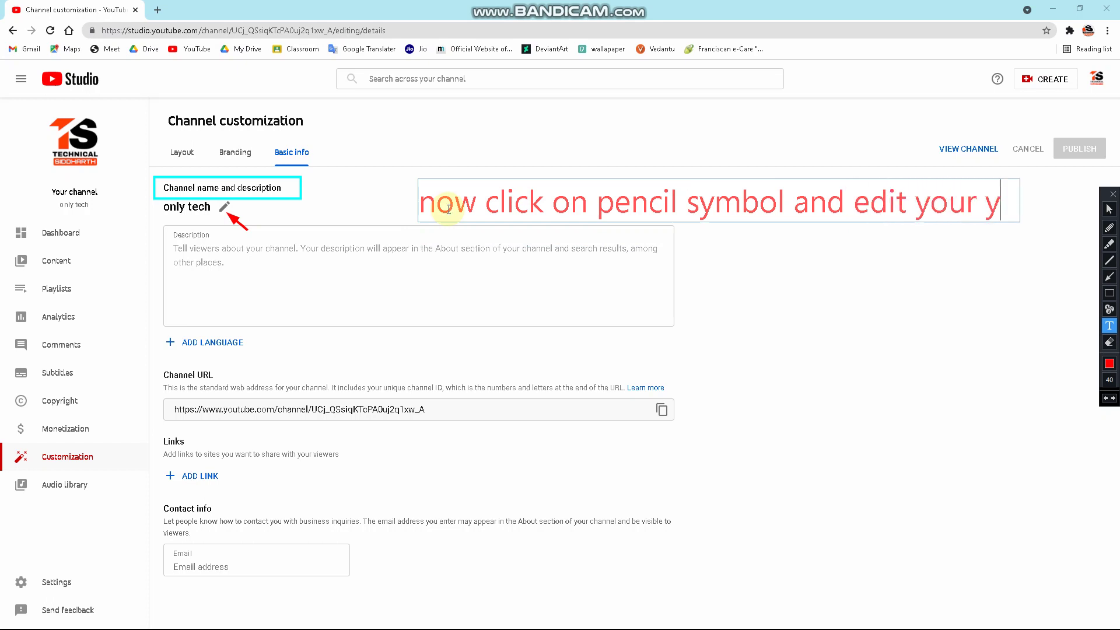
{"action": "type", "text": "ou tub"}
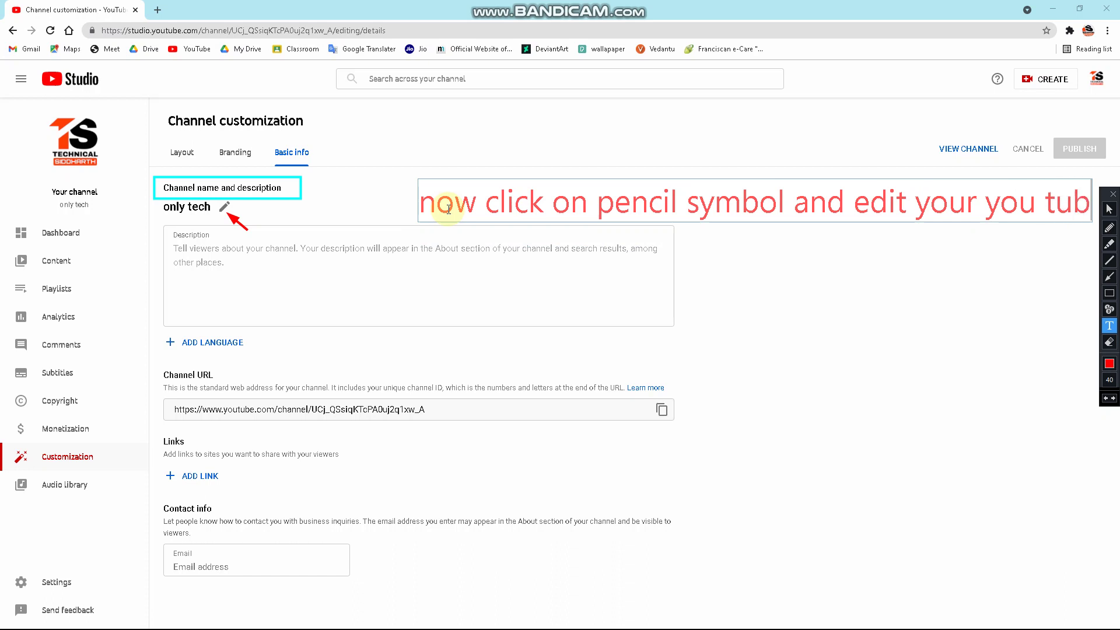
{"action": "type", "text": "e channel"}
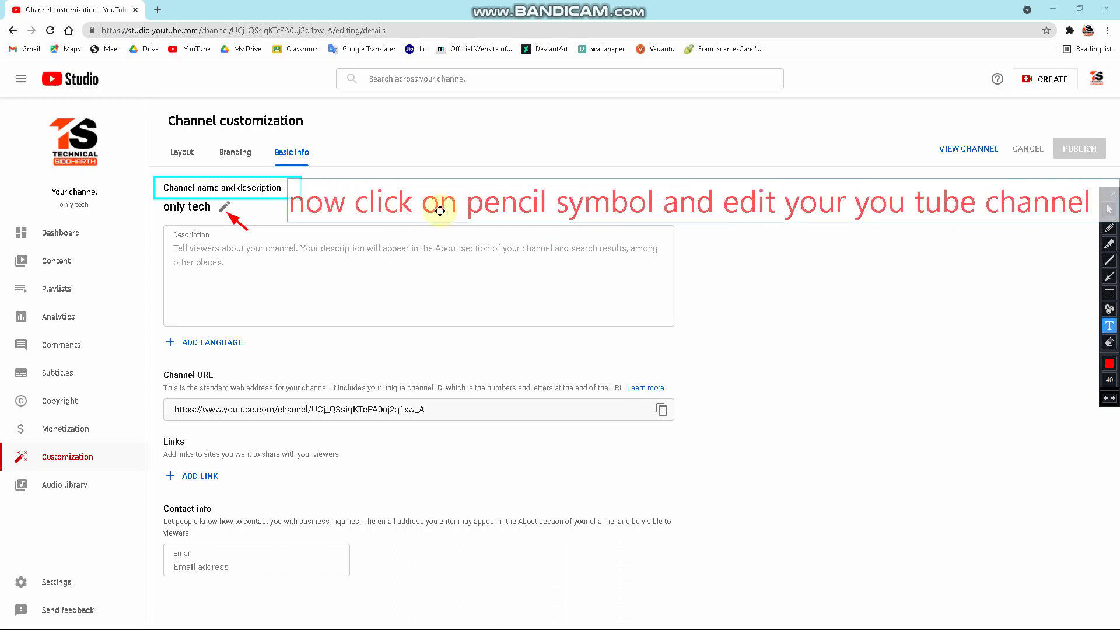
{"action": "left_click_drag", "start_coordinate": [397, 193], "coordinate": [381, 144]}
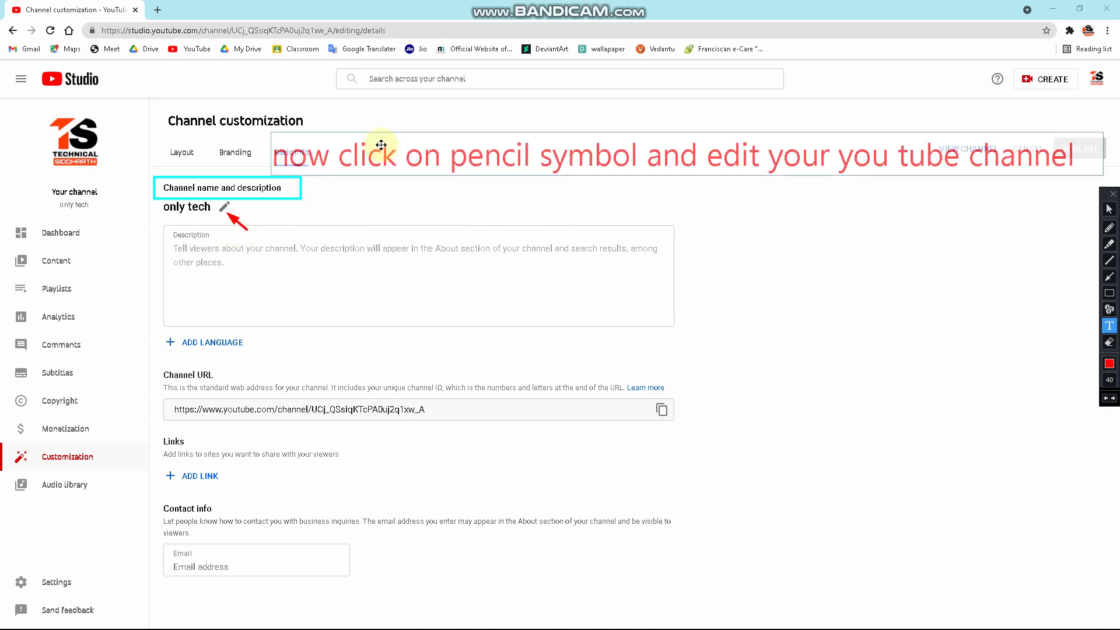
{"action": "left_click", "coordinate": [783, 259]}
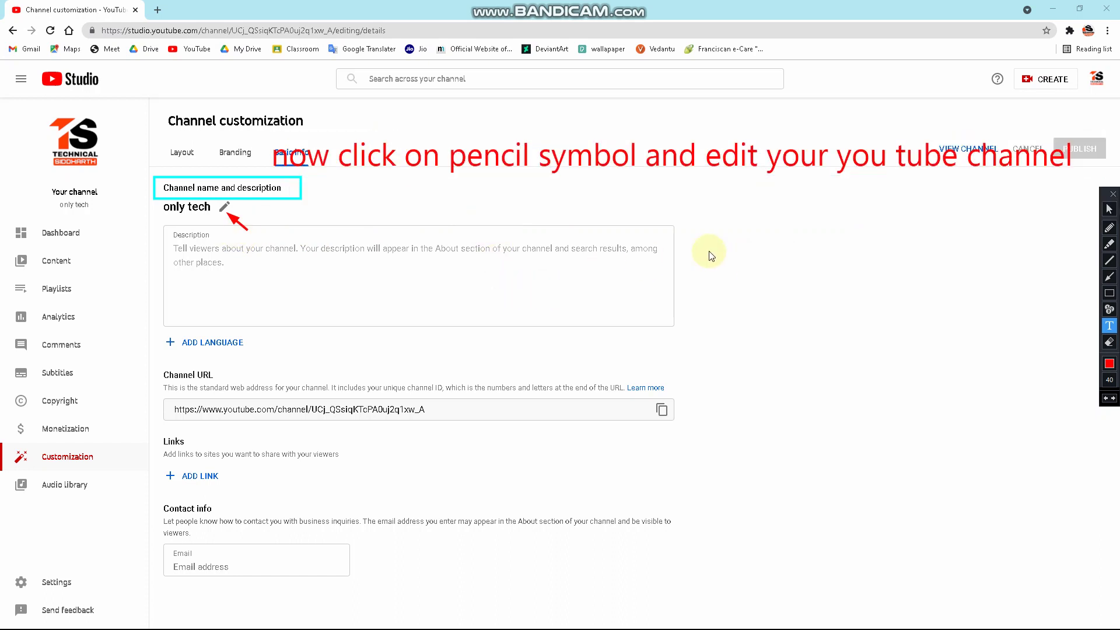
Step: Erase the cyan rectangle, the red arrow and the text annotation, and leave drawing mode
{"action": "left_click", "coordinate": [1109, 343]}
{"action": "mouse_move", "coordinate": [149, 140]}
{"action": "left_mouse_down"}
{"action": "mouse_move", "coordinate": [149, 201]}
{"action": "mouse_move", "coordinate": [416, 223]}
{"action": "mouse_move", "coordinate": [538, 252]}
{"action": "mouse_move", "coordinate": [887, 231]}
{"action": "mouse_move", "coordinate": [1083, 238]}
{"action": "mouse_move", "coordinate": [1093, 247]}
{"action": "left_mouse_up"}
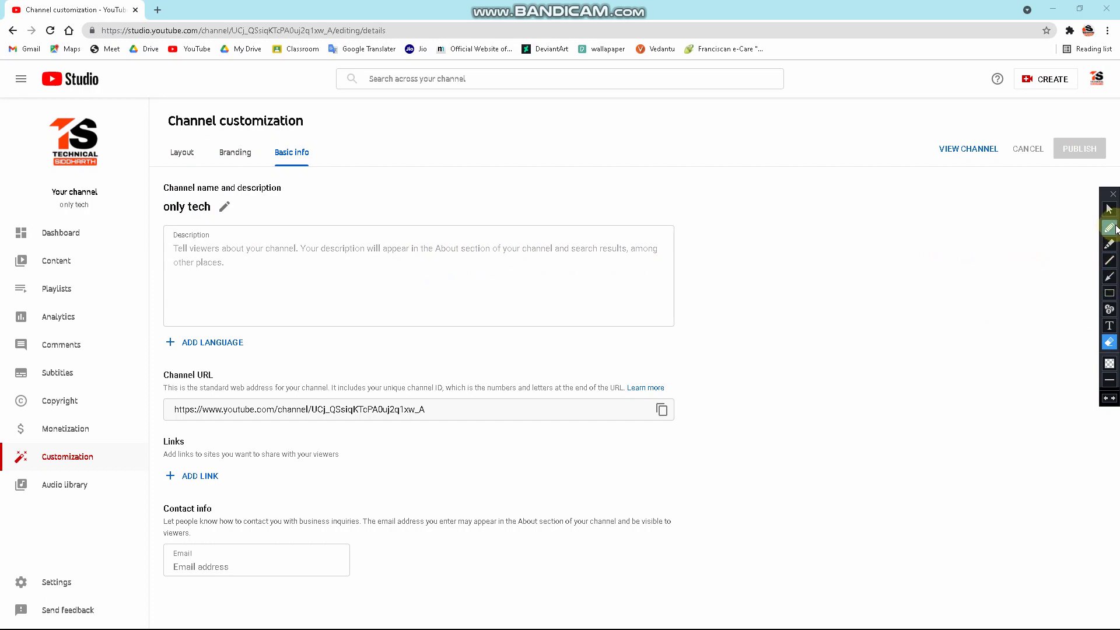
{"action": "left_click", "coordinate": [1110, 209]}
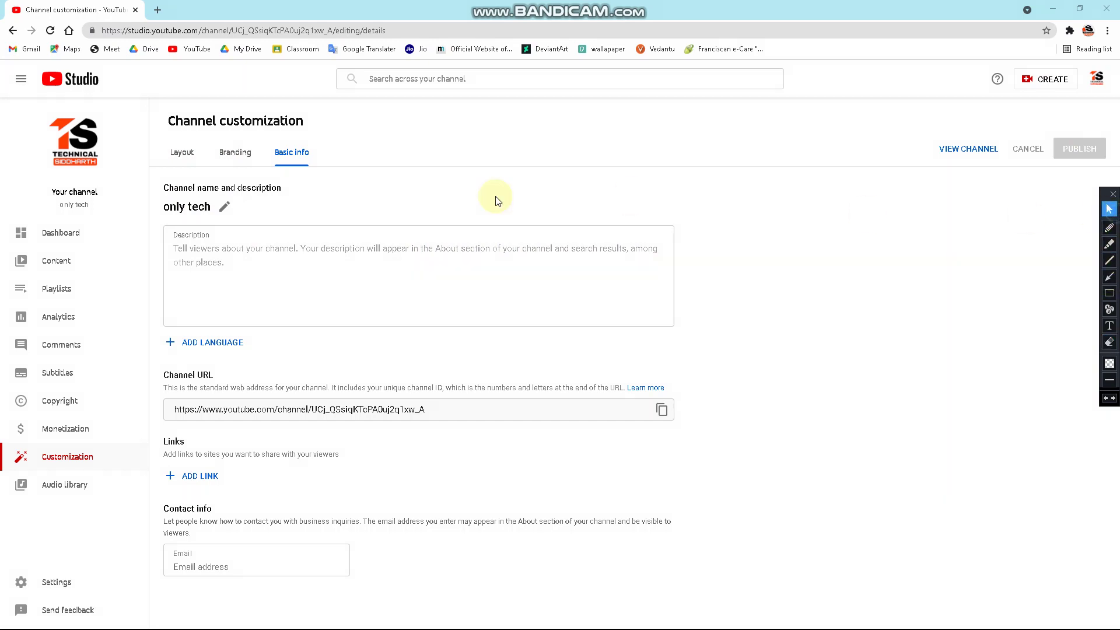
Step: Open the channel name for editing in the Basic info settings, leaving the name as it is
{"action": "left_click", "coordinate": [224, 208]}
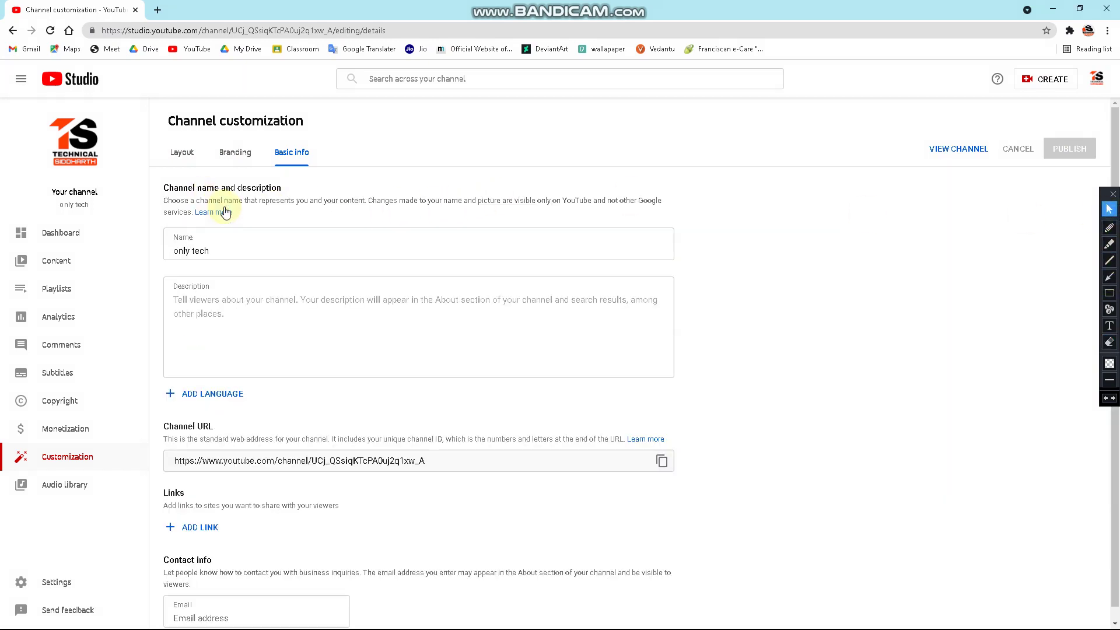
{"action": "left_click", "coordinate": [226, 250]}
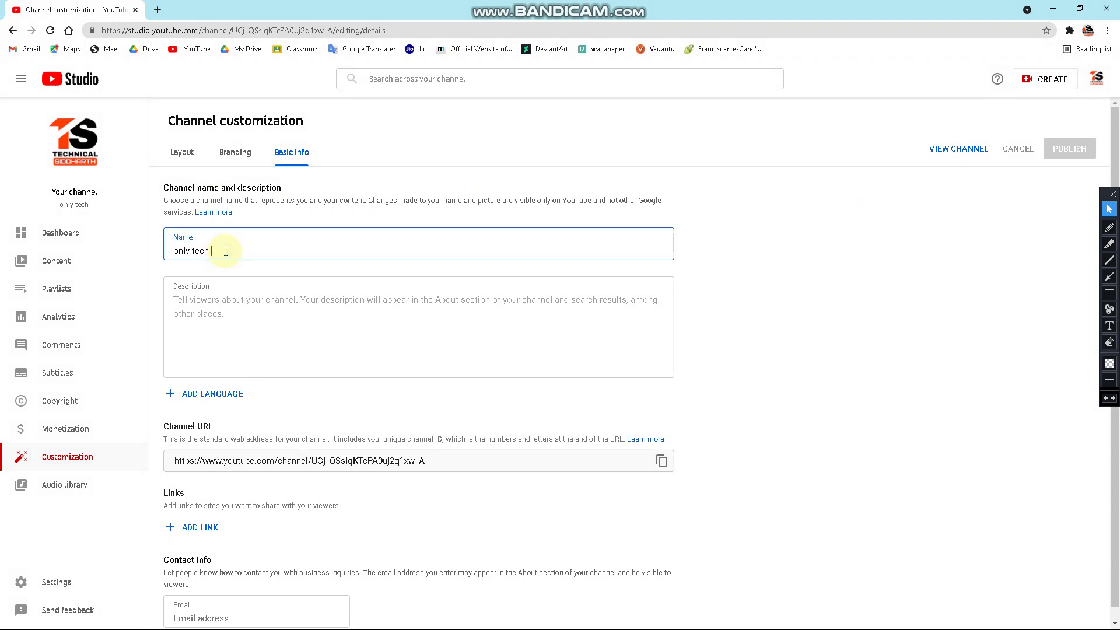
{"action": "left_click", "coordinate": [835, 315]}
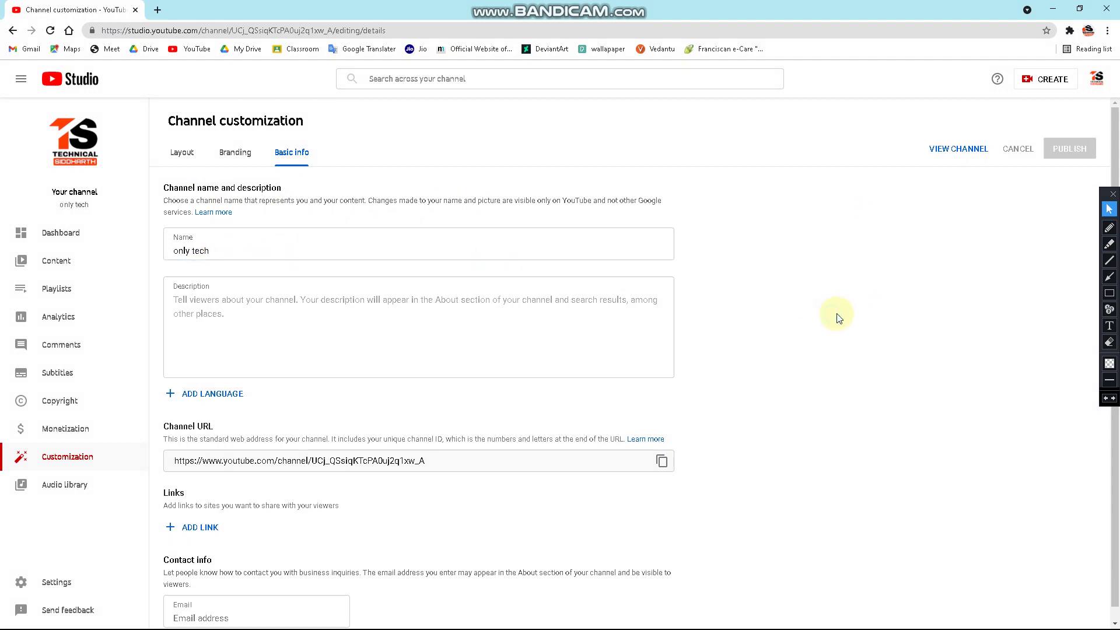
Step: Add the red text annotation "Thanks : )" and place it over the channel name beneath the channel logo
{"action": "left_click", "coordinate": [1109, 325]}
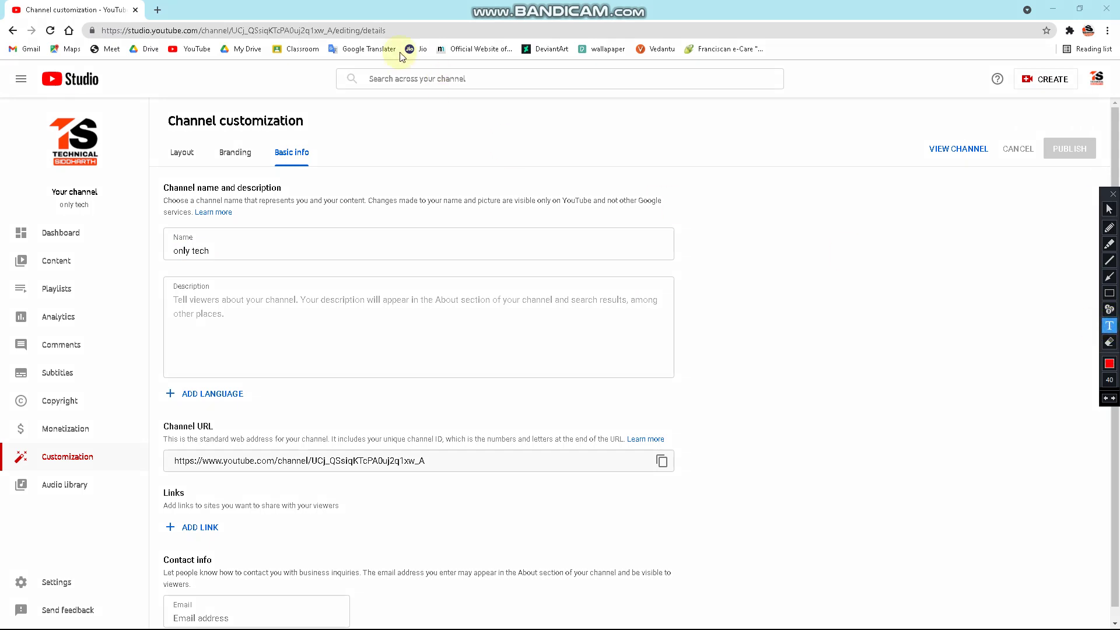
{"action": "left_click", "coordinate": [791, 220]}
{"action": "left_click_drag", "start_coordinate": [793, 226], "coordinate": [798, 298]}
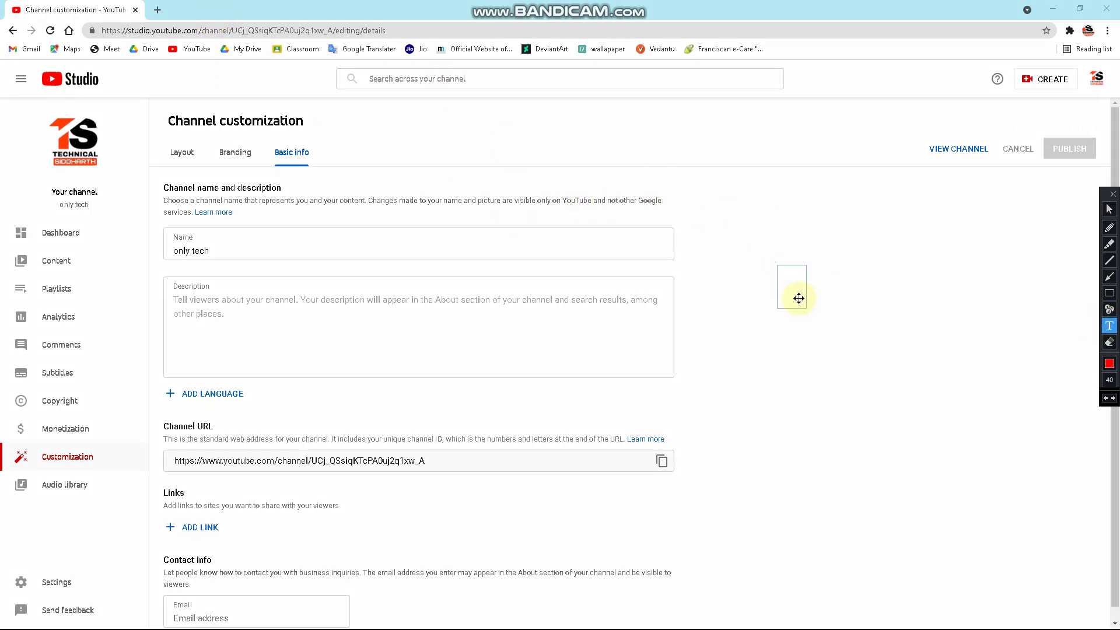
{"action": "type", "text": "Thanj"}
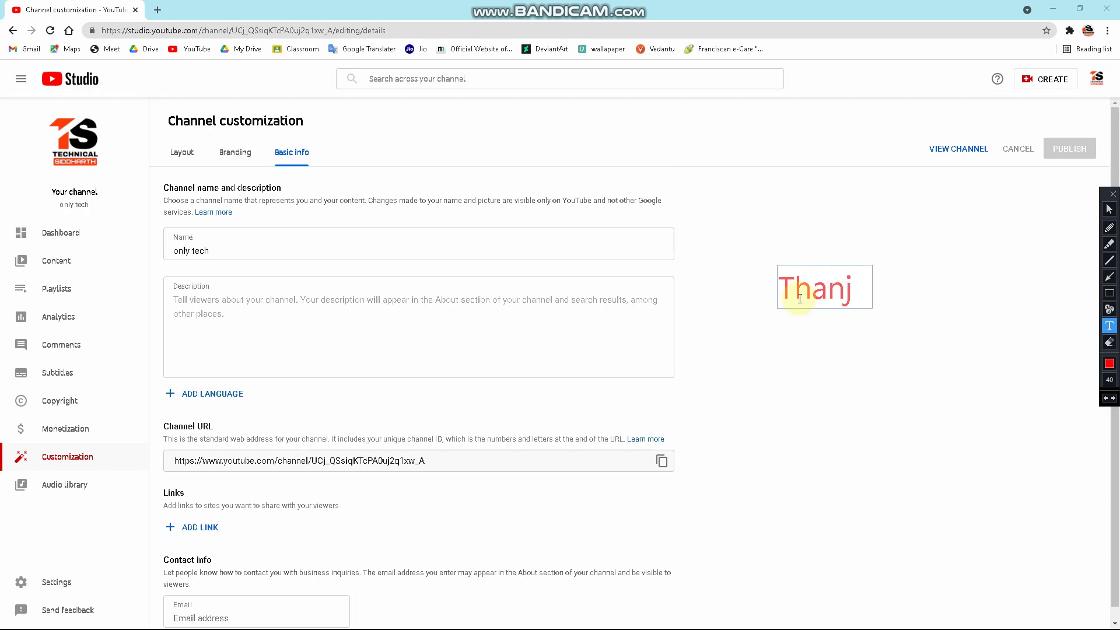
{"action": "key", "text": "BackSpace"}
{"action": "type", "text": "ks "}
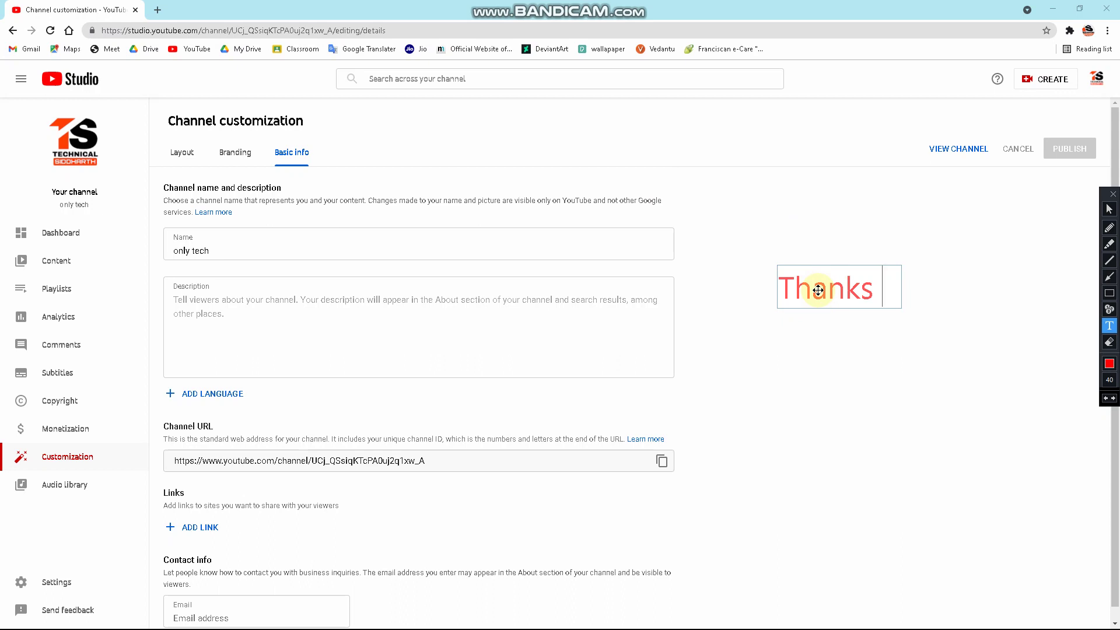
{"action": "type", "text": ";"}
{"action": "type", "text": " )"}
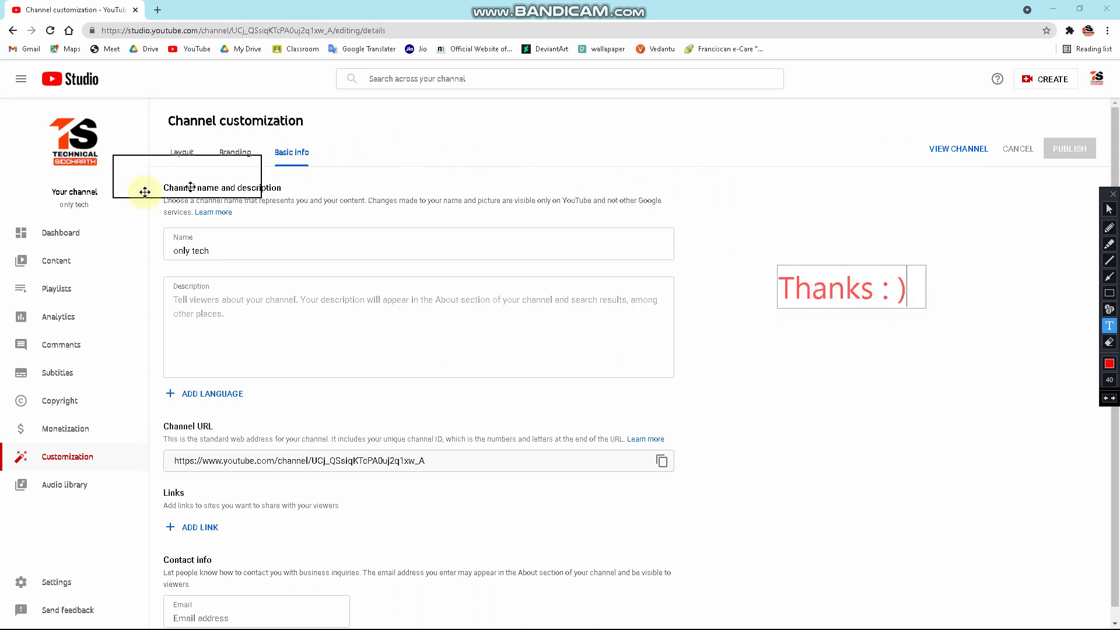
{"action": "left_click", "coordinate": [73, 209]}
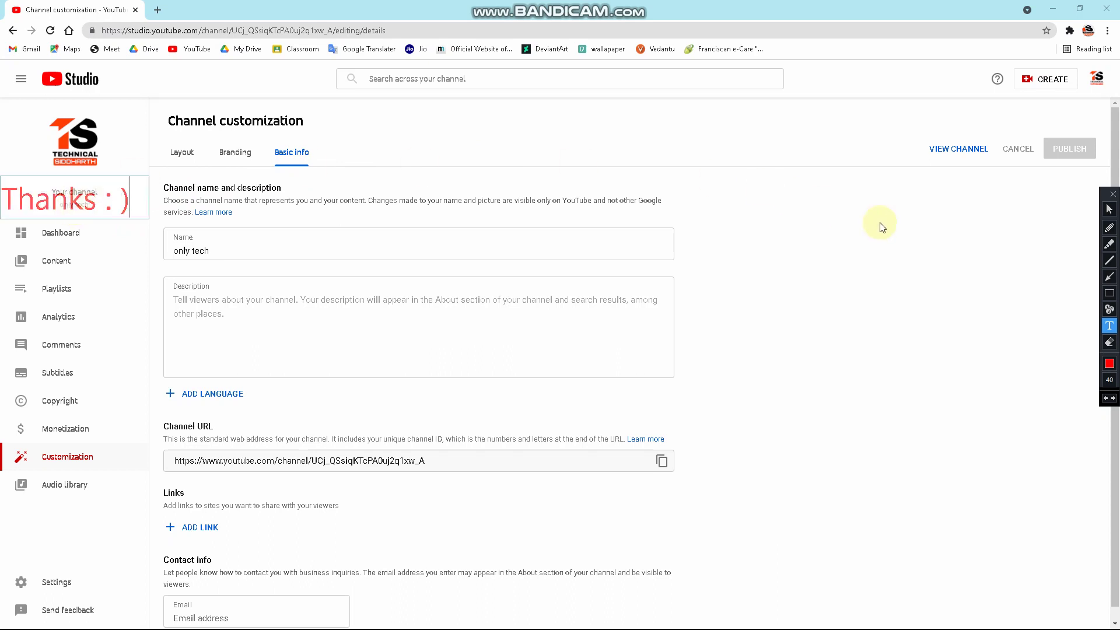
Step: Erase the "Thanks : )" text annotation from the page
{"action": "left_click", "coordinate": [1110, 342]}
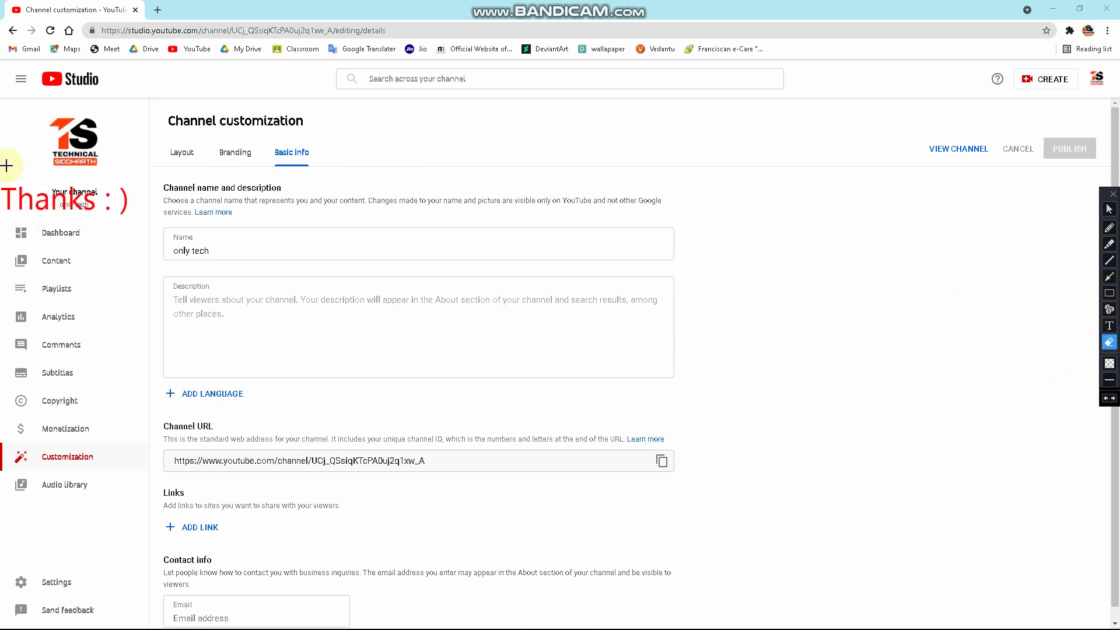
{"action": "left_click", "coordinate": [150, 241]}
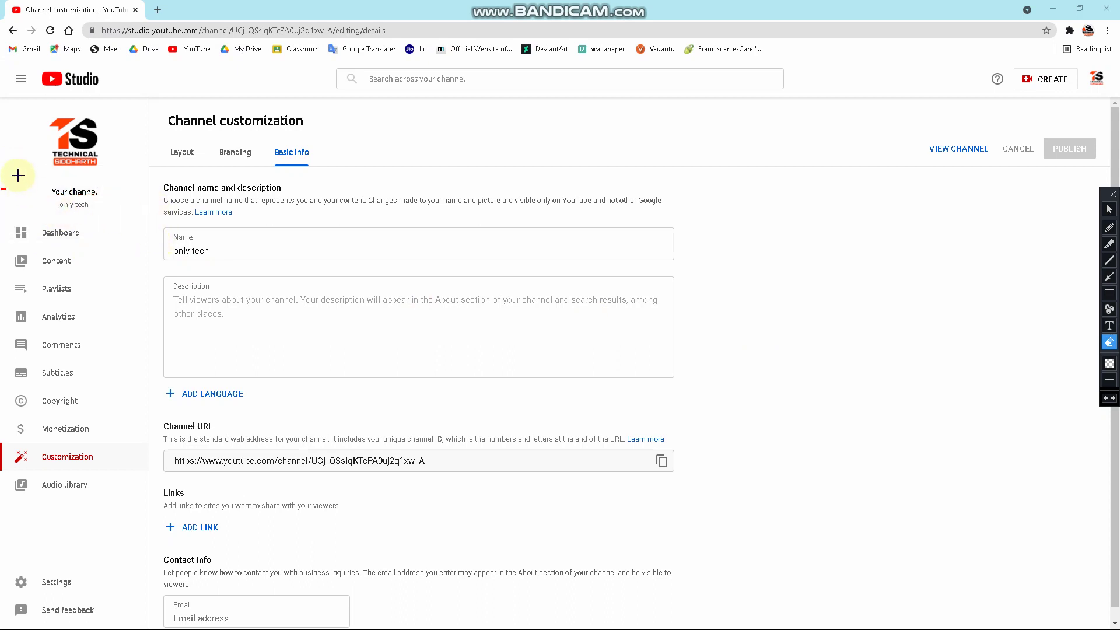